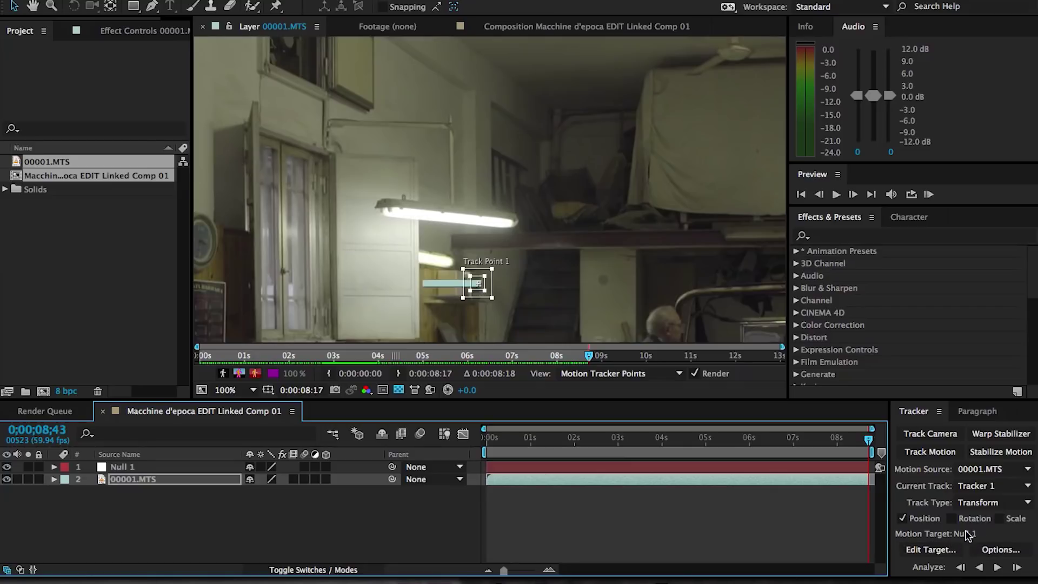
Apply the motion tracking data to Null 1 in both X and Y, and return to the composition's first frame.
drag(846, 399, 846, 356)
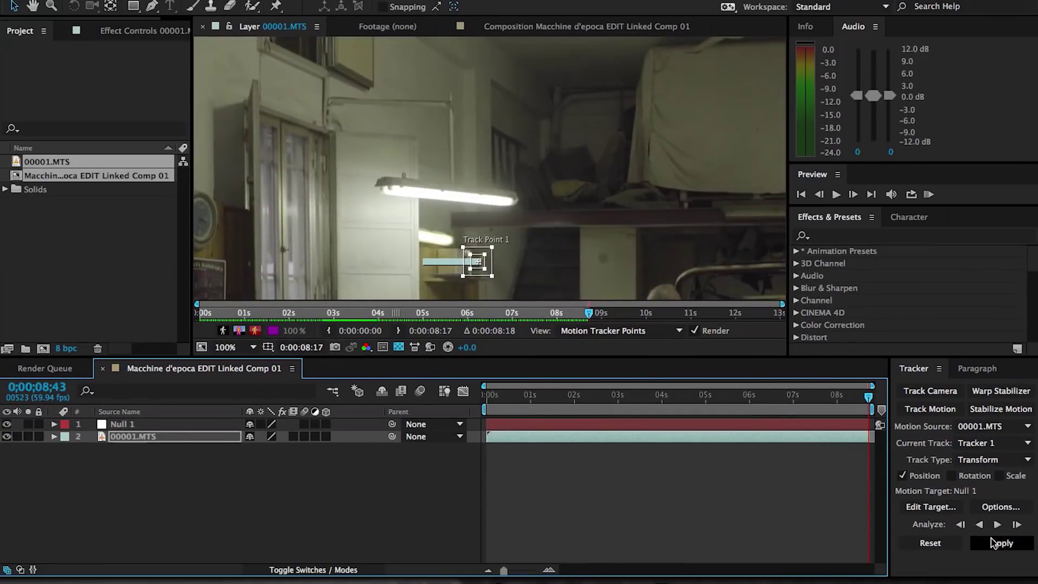
click(994, 542)
click(561, 297)
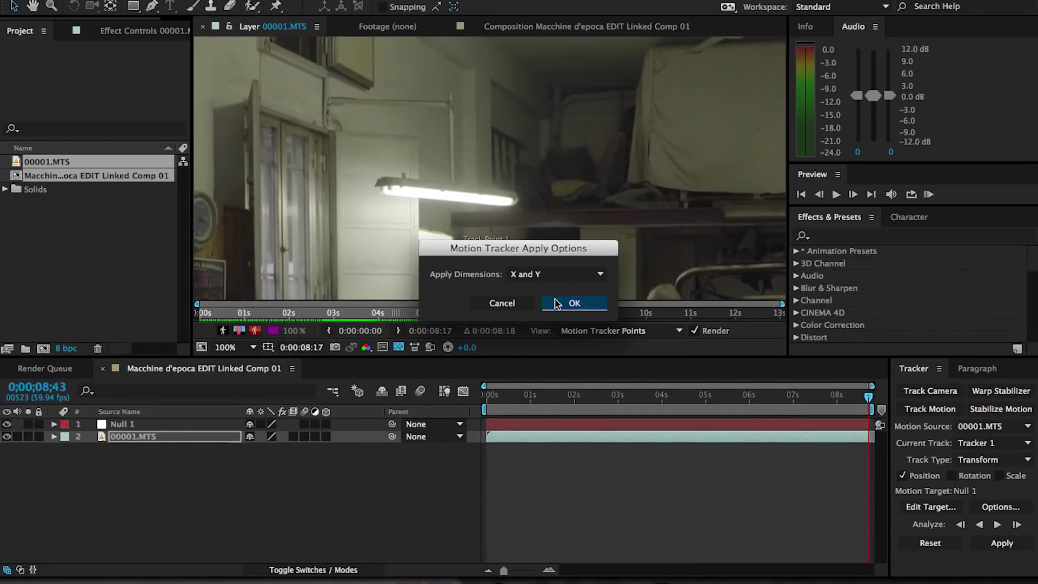
click(53, 437)
click(81, 485)
mouse_move(493, 398)
mouse_down()
mouse_move(774, 405)
mouse_move(486, 411)
mouse_move(485, 400)
mouse_up()
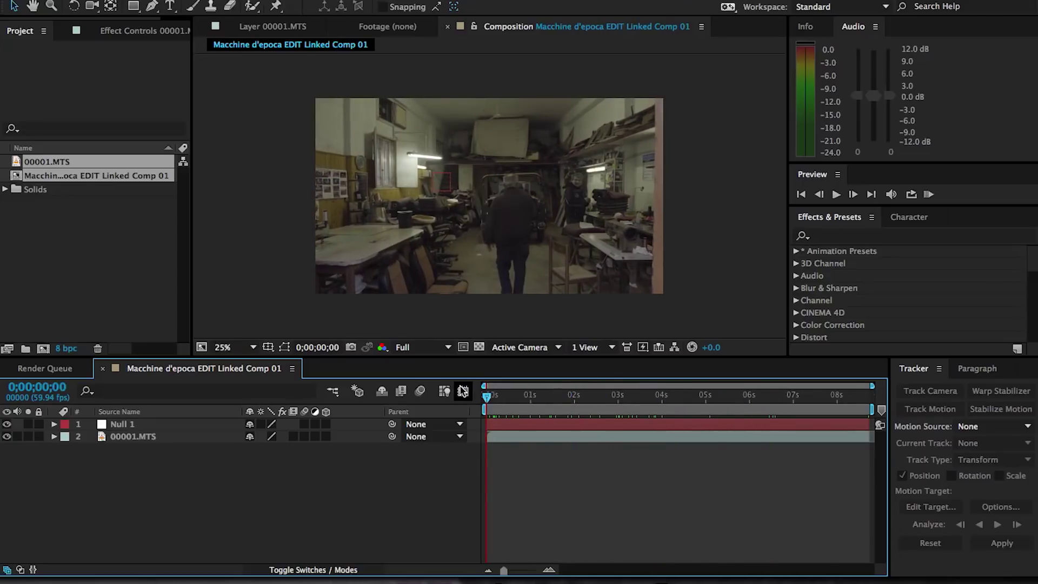
Create a 1920 × 1080 solid in a dark colour sampled from the footage's shadows, and hide it to expose the footage.
right_click(355, 481)
mouse_move(408, 423)
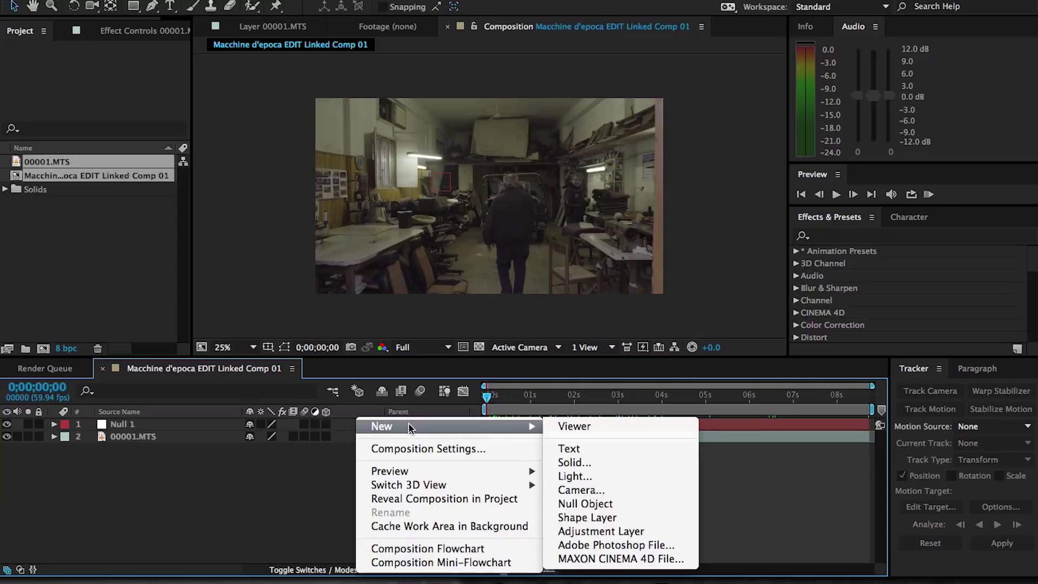
click(611, 465)
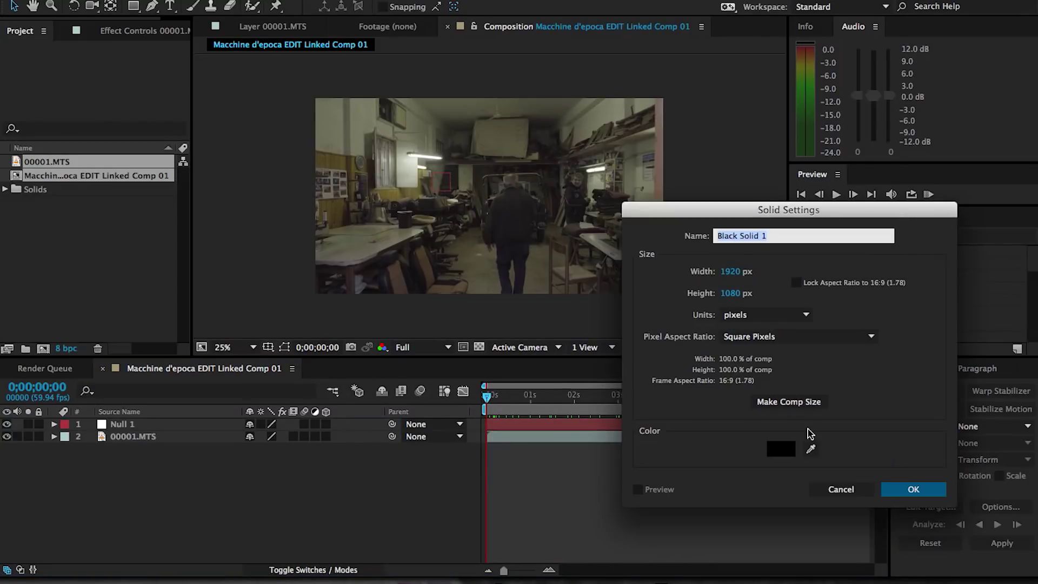
click(811, 449)
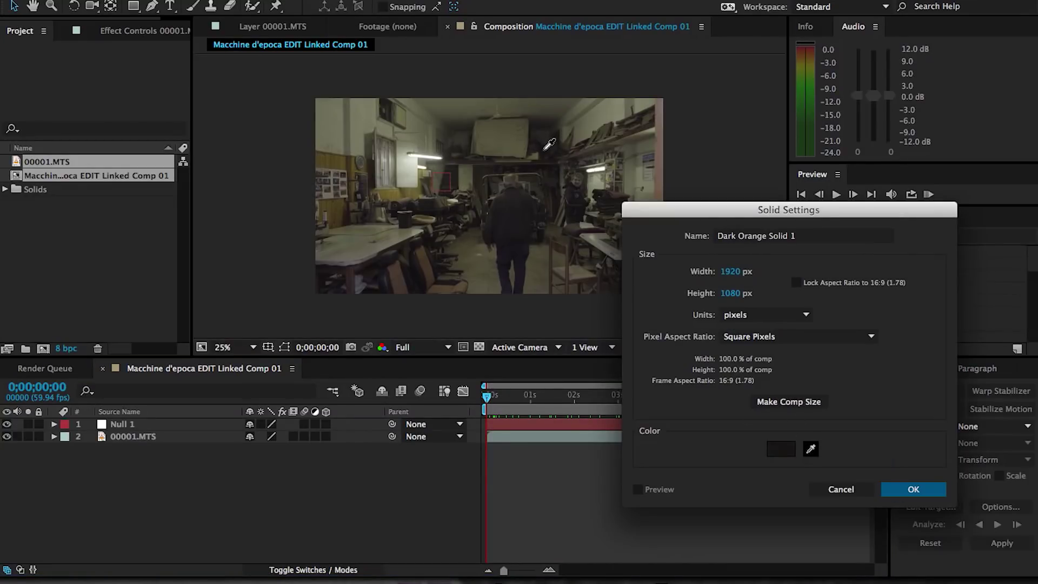
click(900, 490)
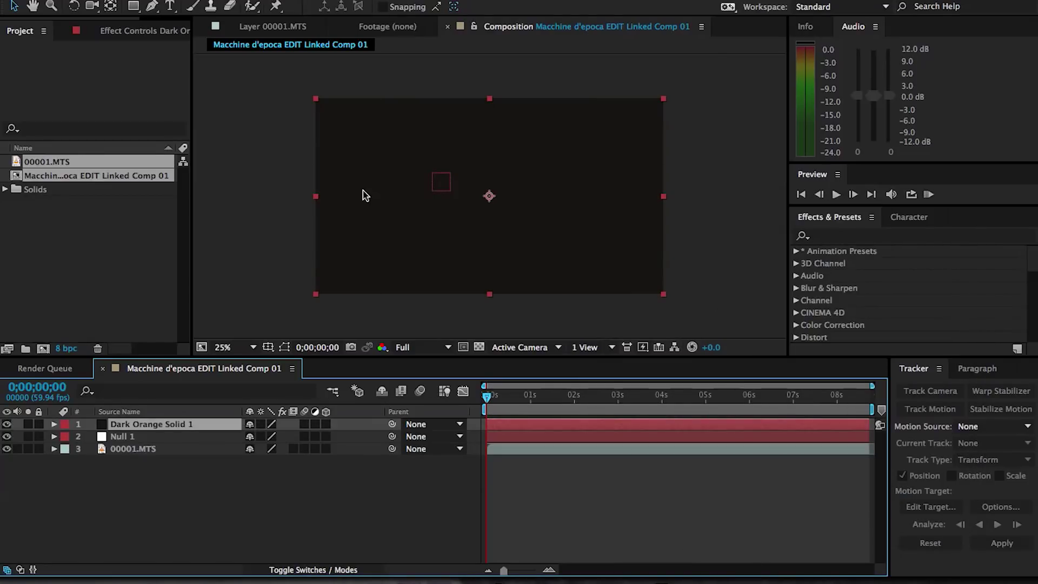
click(6, 424)
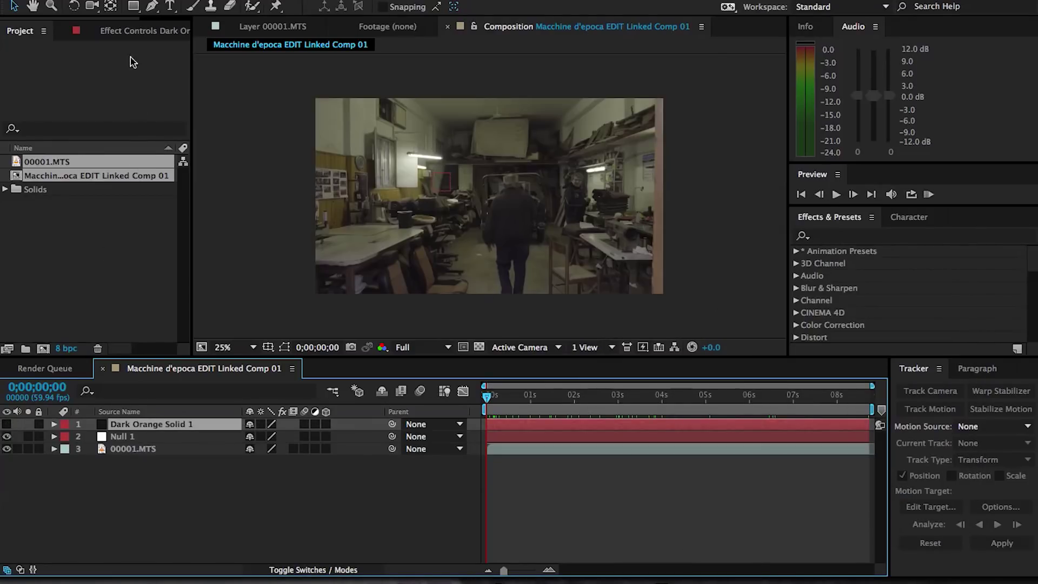
Draw a closed Pen mask on the hidden solid around the left neon lamp, the workbench below it and the central floor.
click(152, 6)
key(period)
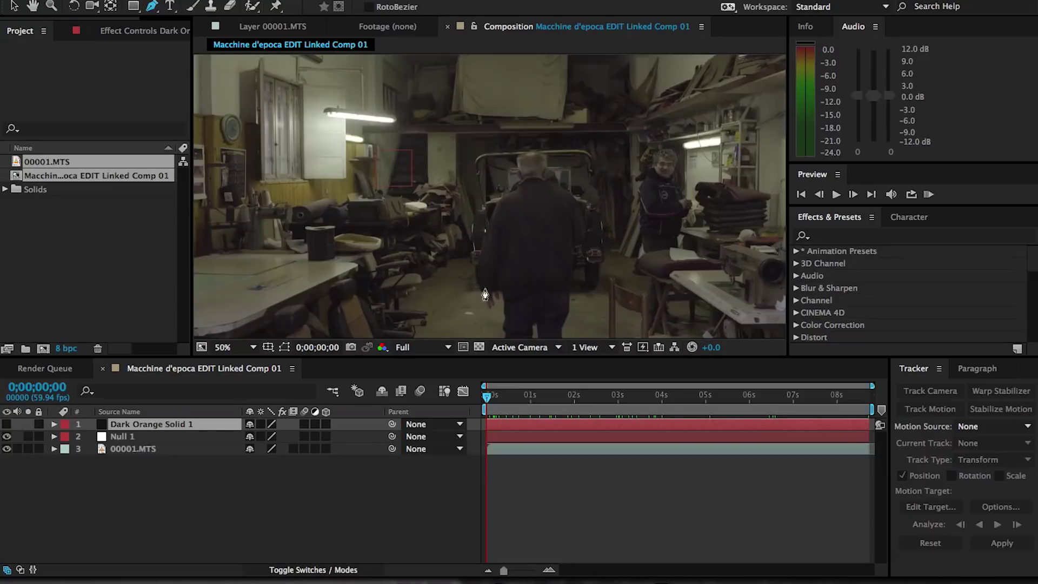
click(486, 156)
click(213, 237)
click(273, 285)
click(358, 269)
click(411, 277)
drag(457, 312, 526, 308)
click(534, 205)
click(485, 156)
Draw a second closed Pen mask from the right neon lamp around the standing man, the chair and the lower central floor.
click(721, 130)
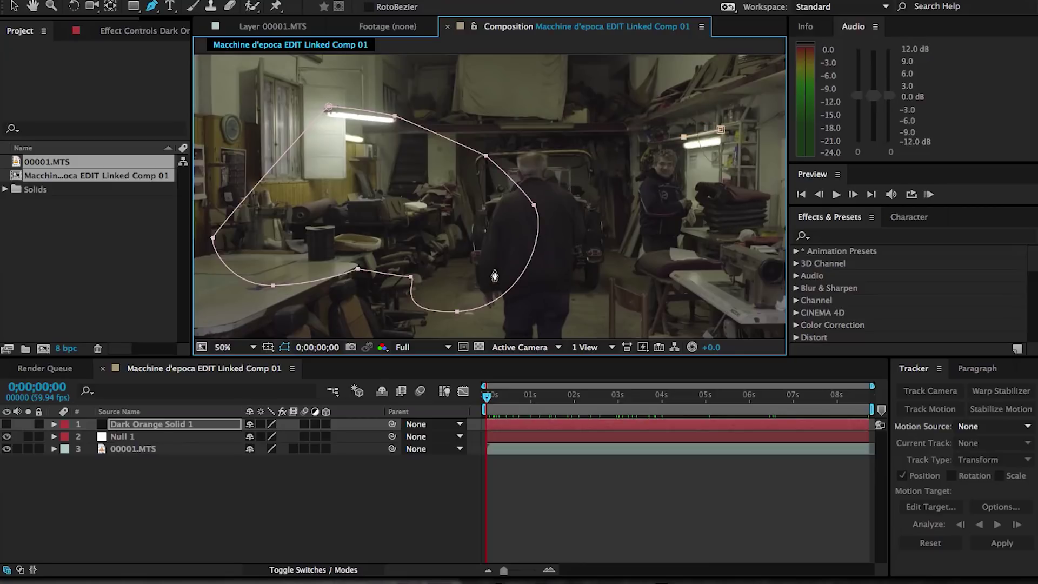
drag(501, 271, 480, 214)
click(471, 213)
click(495, 307)
click(695, 316)
click(668, 215)
click(706, 130)
click(716, 85)
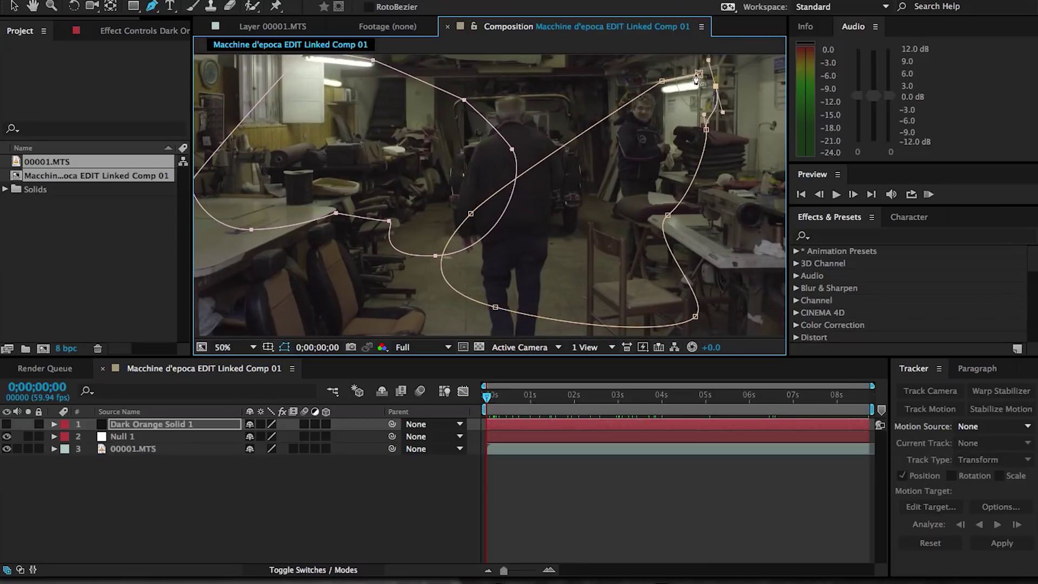
click(698, 73)
Set Mask 1 and Mask 2 of the dark solid to Subtract and make the solid visible again.
key(v)
key(m)
click(276, 437)
click(280, 477)
click(277, 461)
click(280, 503)
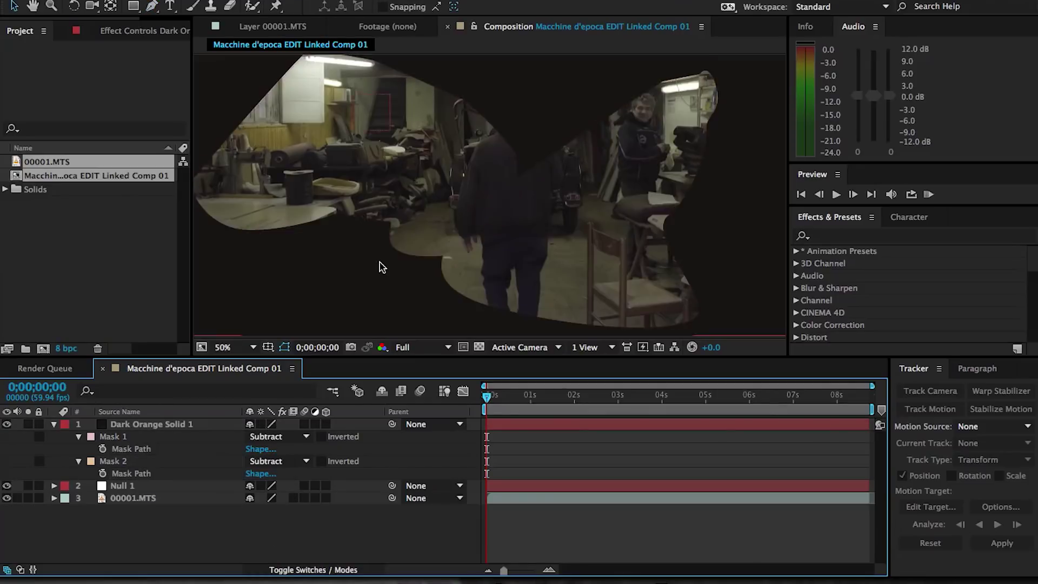
Feather the solid's masks, with 162 pixels on Mask 1 and 140 pixels on Mask 2.
key(comma)
key(comma)
key(period)
key(f)
click(137, 449)
drag(271, 449, 373, 445)
drag(268, 474, 361, 473)
scroll(378, 162, up, 2)
scroll(303, 130, down, 2)
Add an elliptical mask around each of the two neon lamps, subtract both from the dark solid and feather their edges.
key(q)
key(q)
key(q)
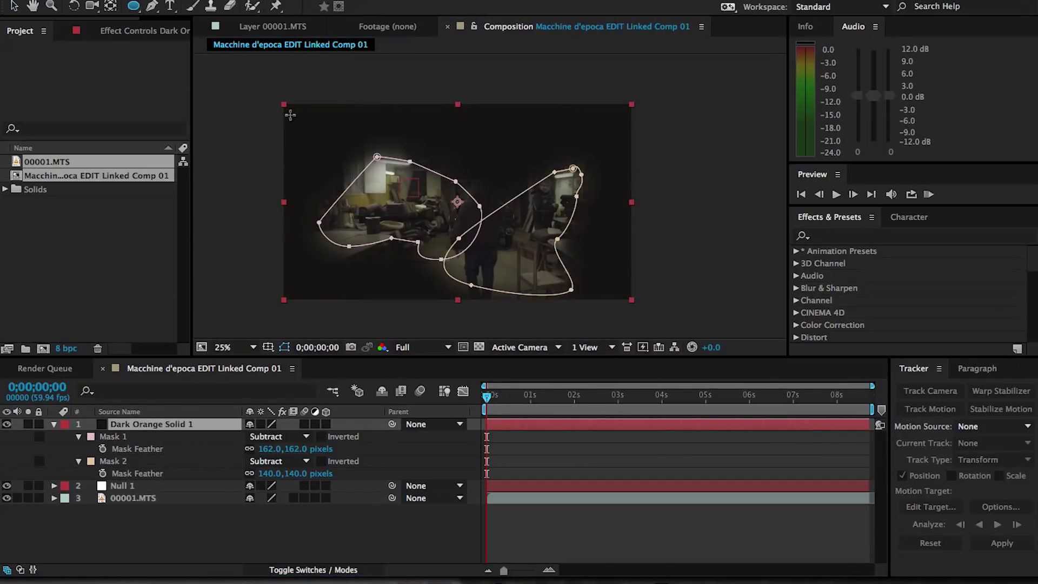
drag(366, 141, 419, 178)
drag(544, 160, 590, 192)
click(284, 508)
click(276, 443)
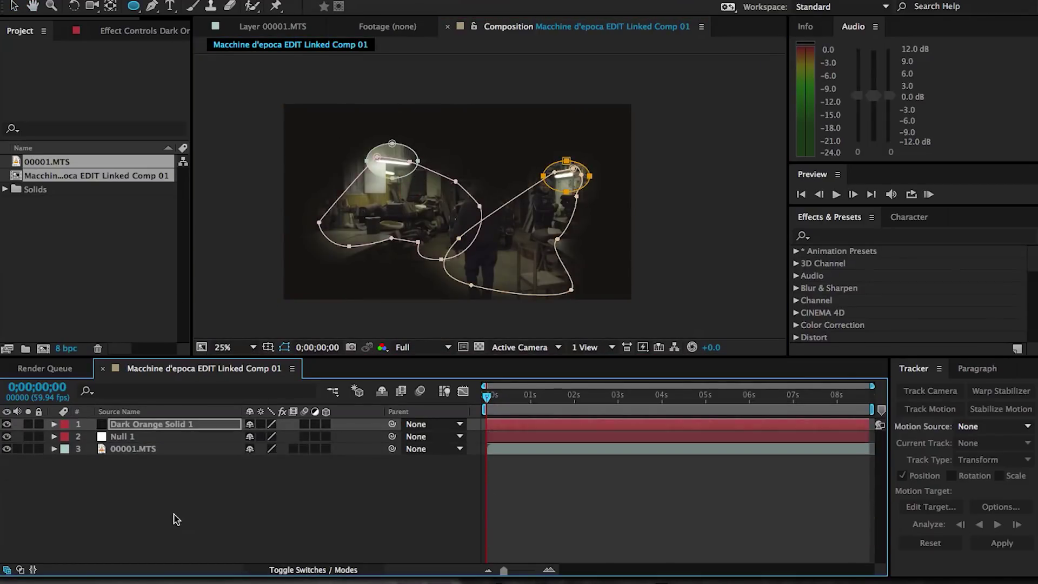
key(f)
click(54, 425)
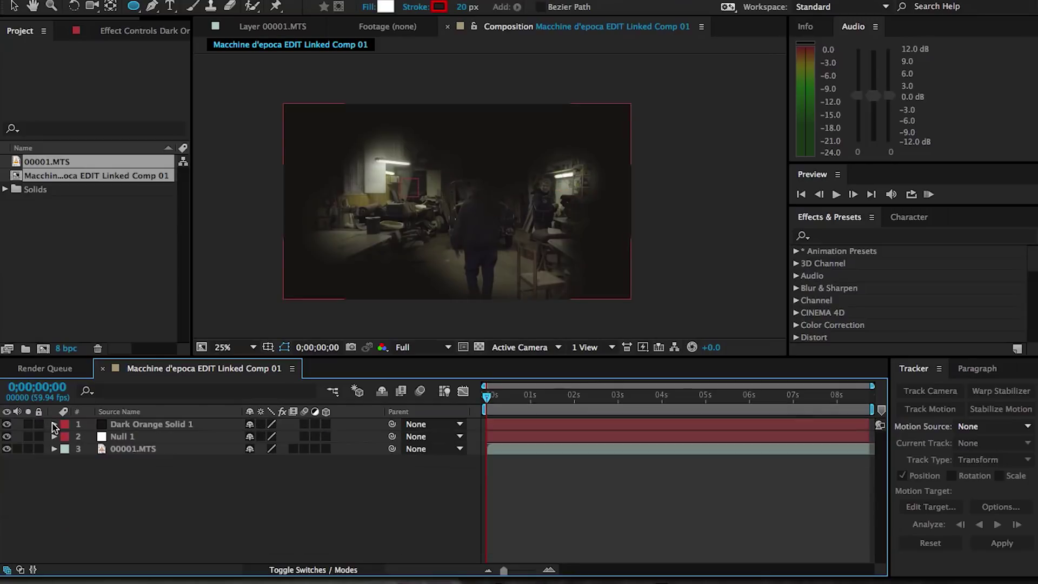
Set the blending mode of Dark Orange Solid 1 to Soft Light.
click(281, 570)
click(282, 424)
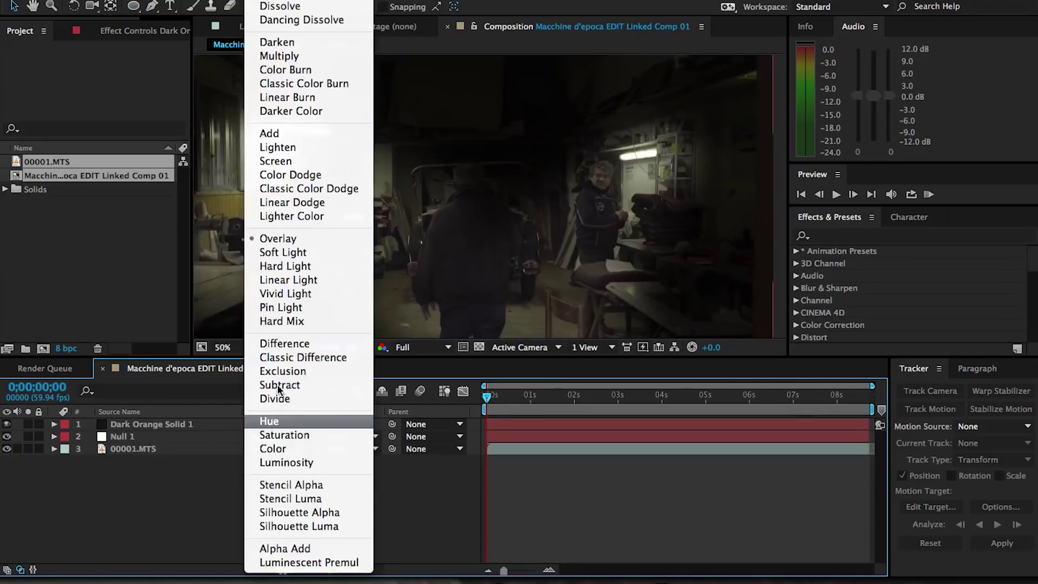
click(290, 252)
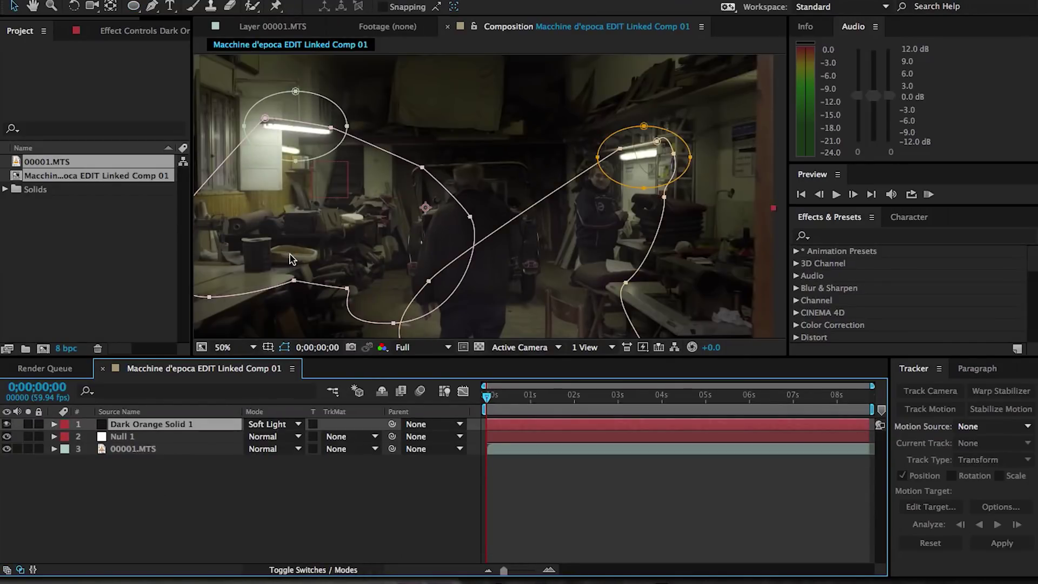
click(265, 519)
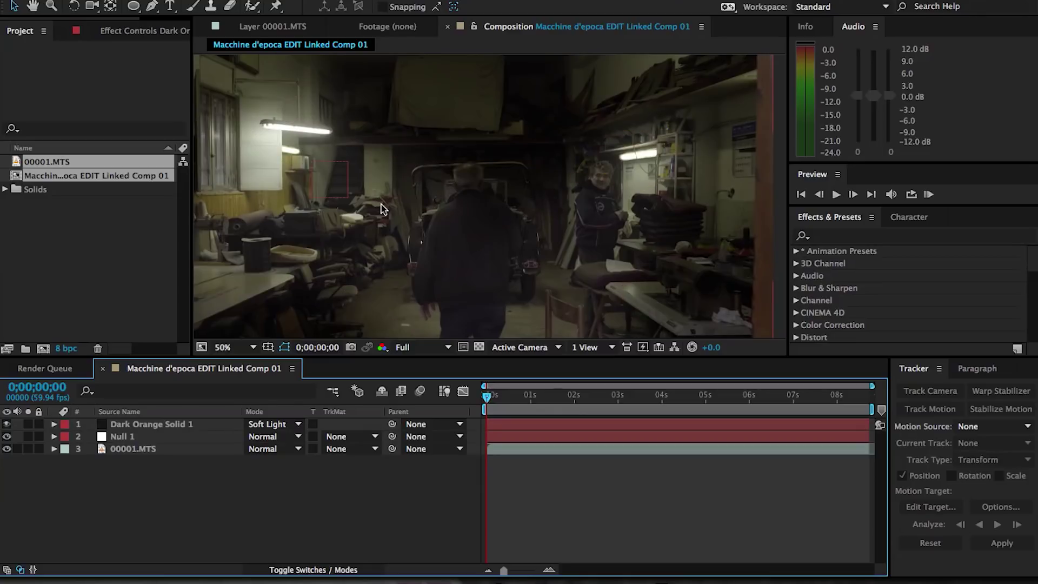
key(comma)
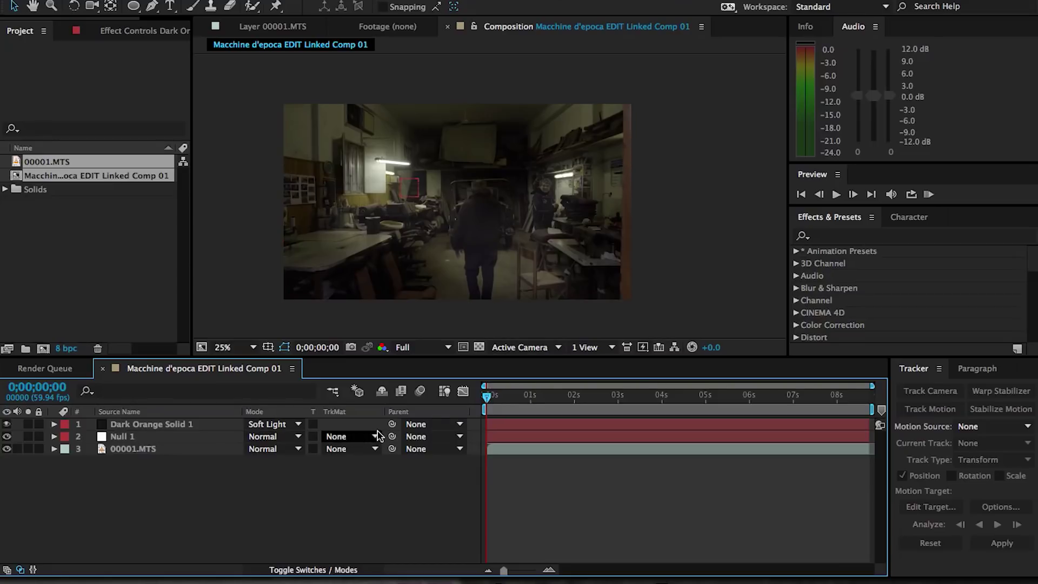
Parent Dark Orange Solid 1 to Null 1, and at the clip's end stretch the solid's left edge to cover the exposed strip.
drag(392, 424, 215, 436)
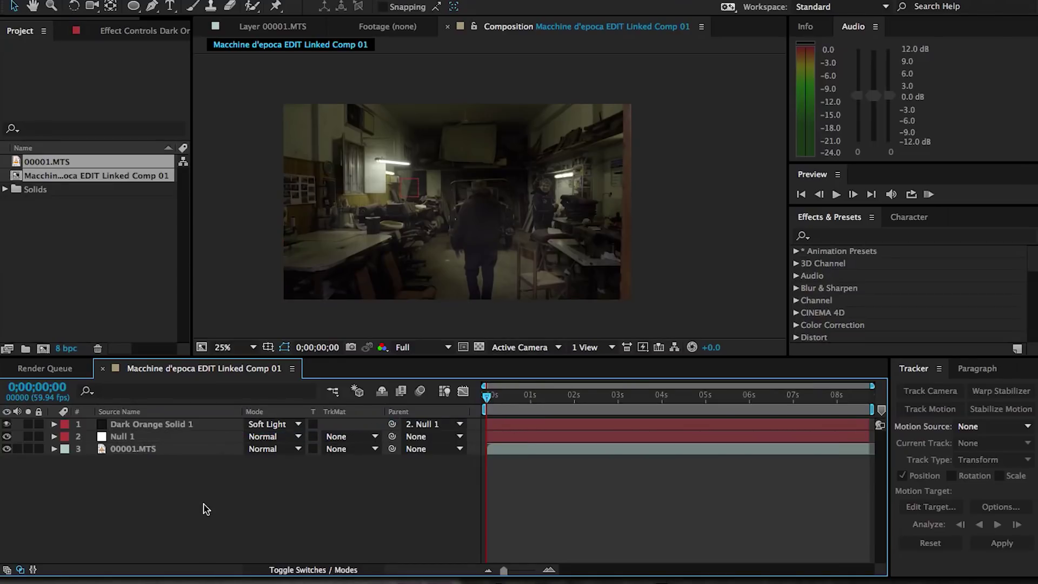
drag(502, 396, 889, 398)
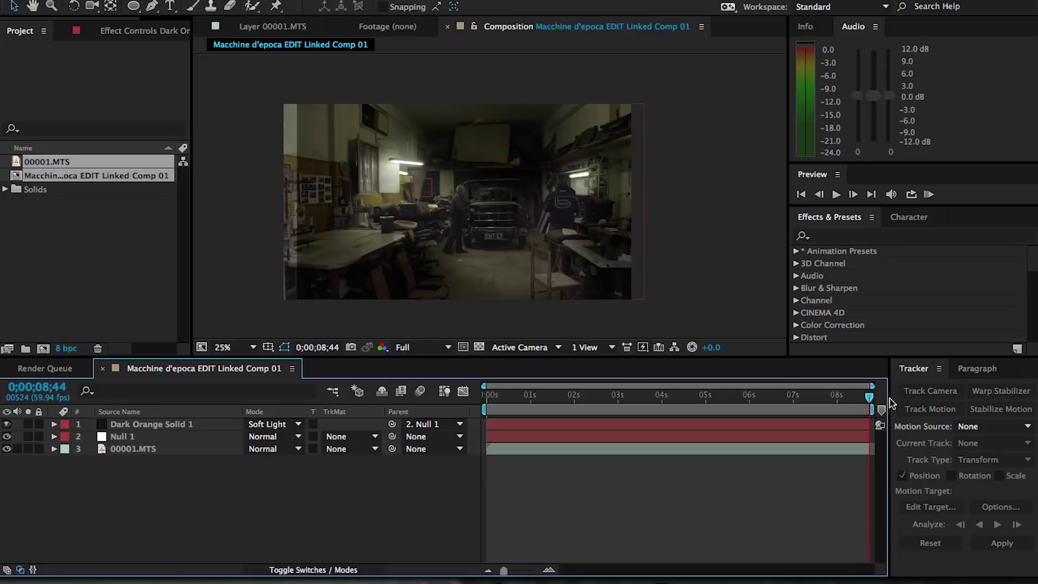
click(381, 206)
drag(297, 203, 283, 203)
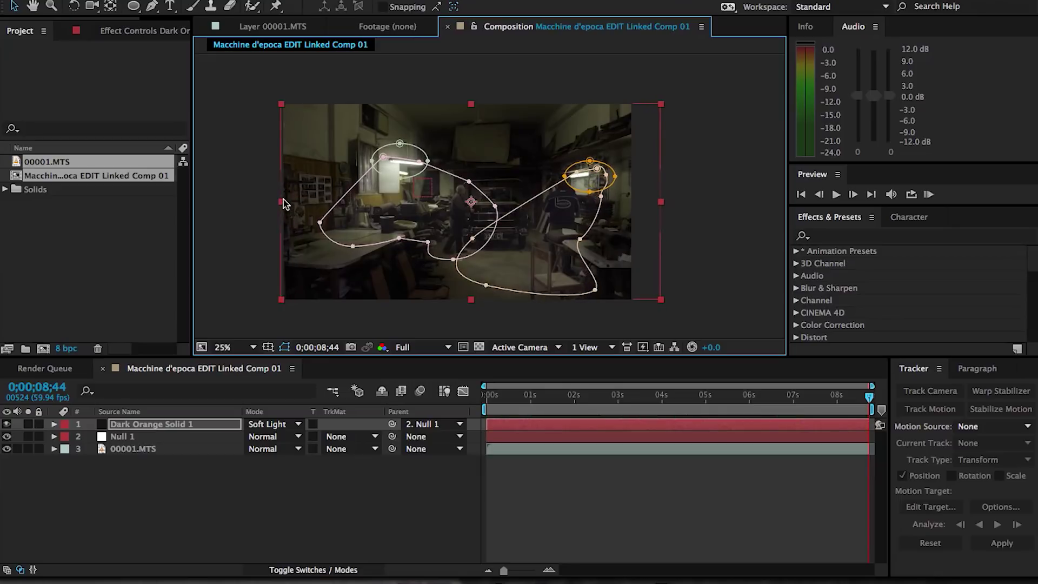
click(405, 502)
click(665, 395)
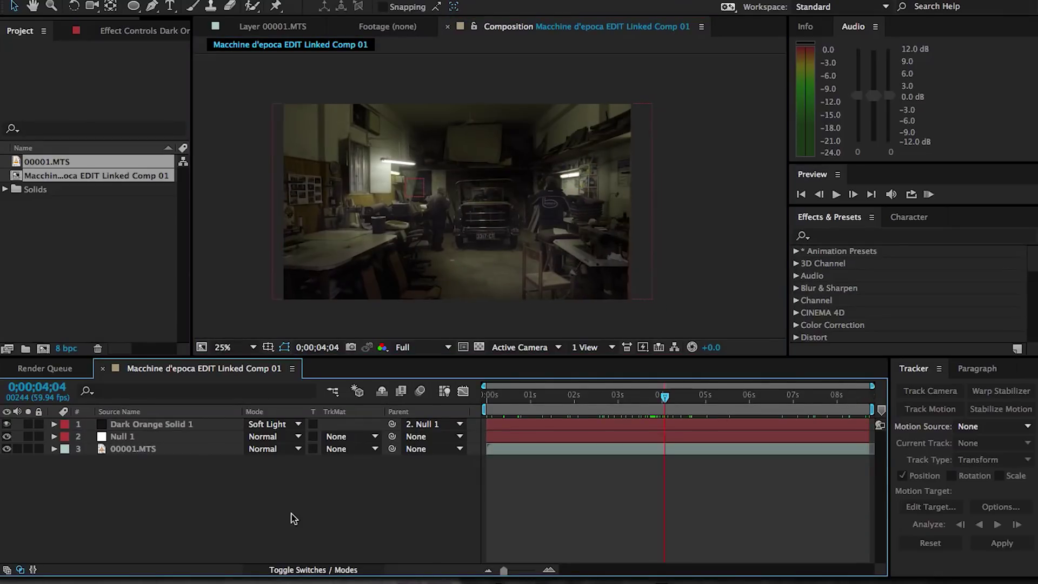
Create a second full-frame solid in the same dark colour above the other layers.
right_click(225, 518)
mouse_move(271, 428)
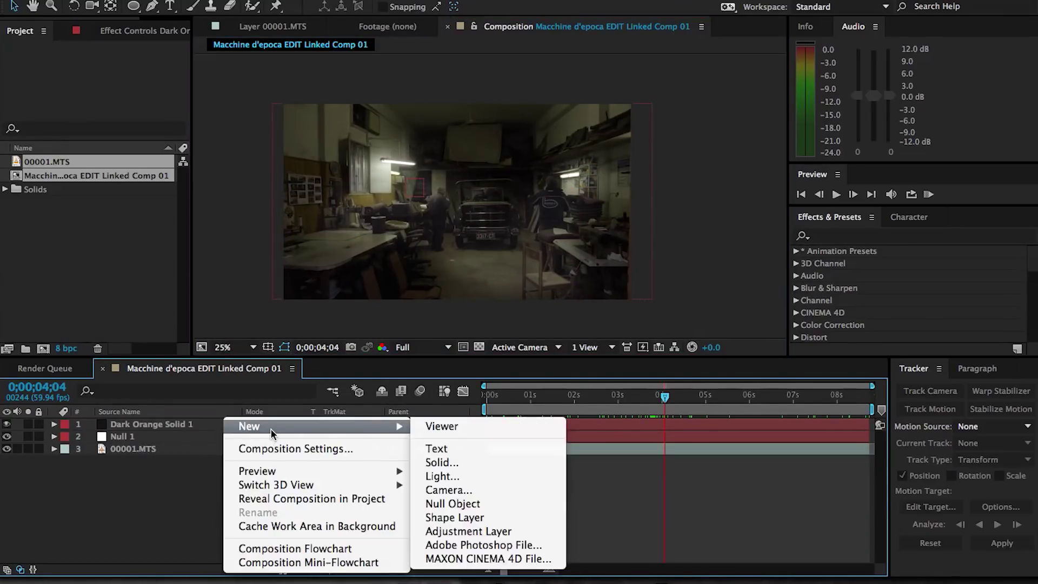
click(466, 463)
click(907, 489)
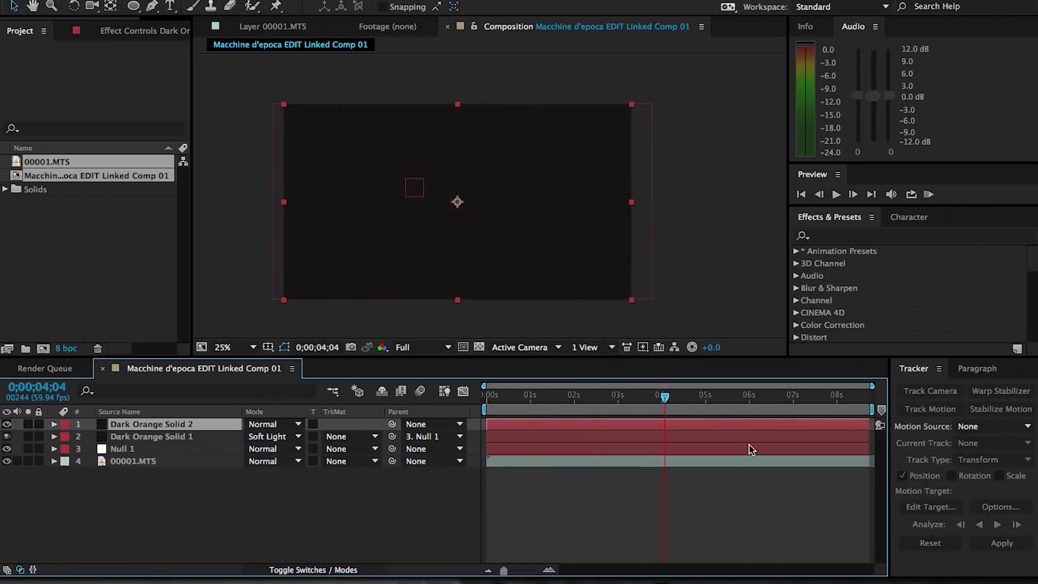
Mask the new solid with a full-frame ellipse set to Subtract, with 275 pixels of feather and 140 pixels of expansion.
double_click(133, 6)
click(271, 437)
click(267, 460)
key(f)
drag(276, 448, 468, 452)
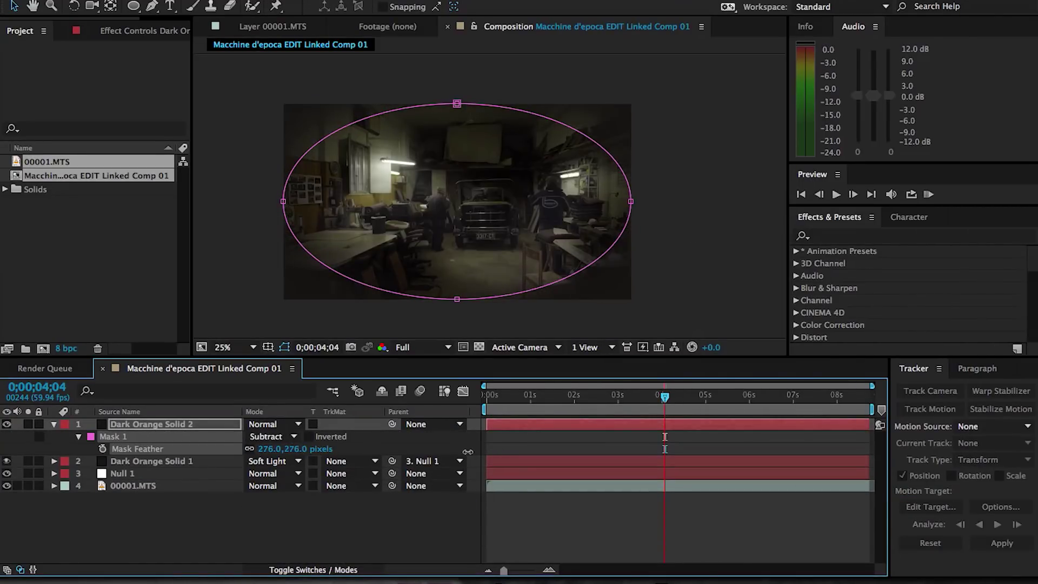
key(m)
key(m)
drag(254, 485, 349, 479)
click(430, 472)
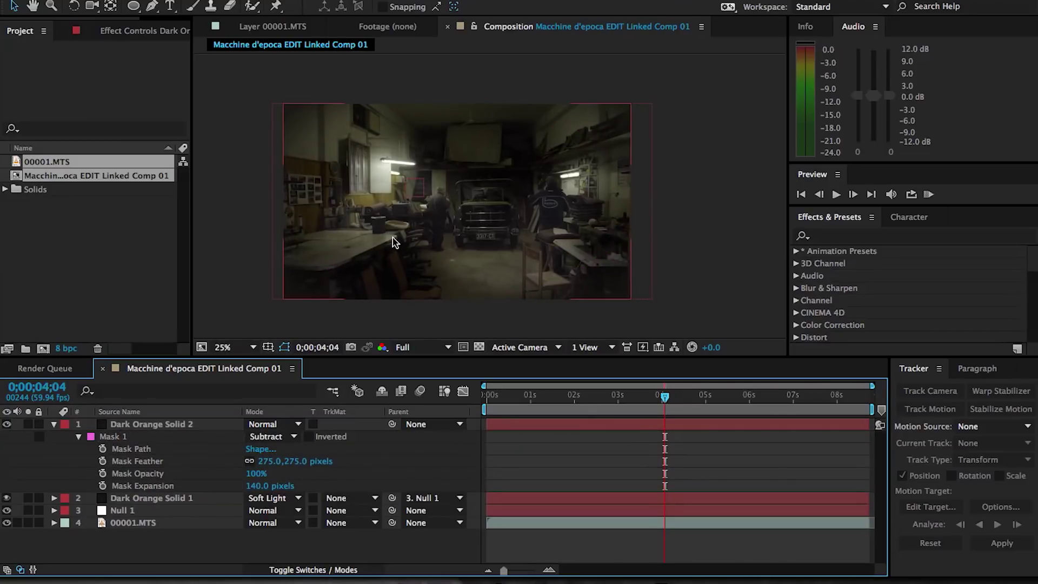
Compare the composition's darkened look with the graded linked clip at 00;00;32;37 in the Premiere Pro sequence.
key(period)
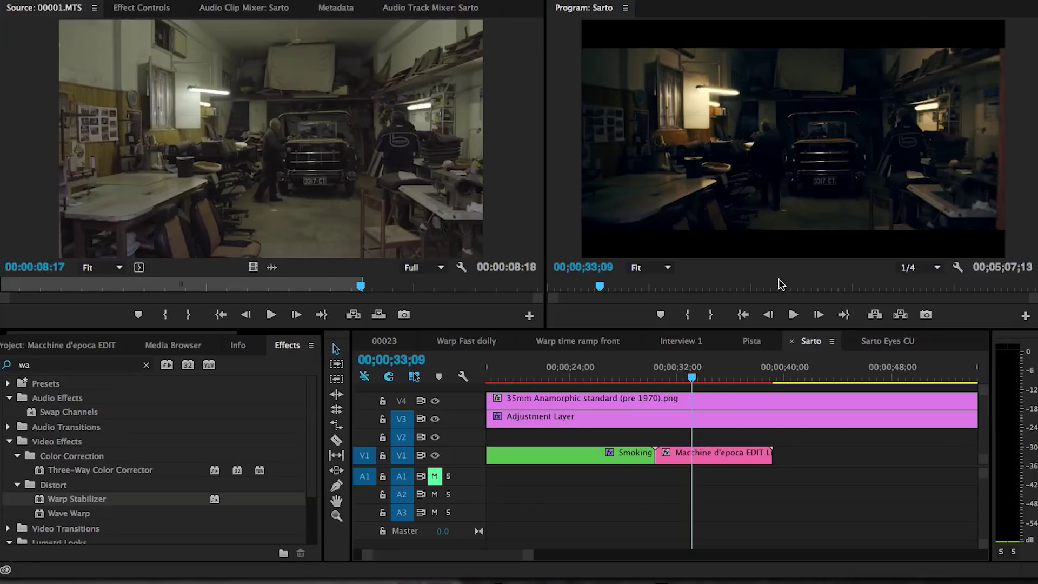
click(686, 378)
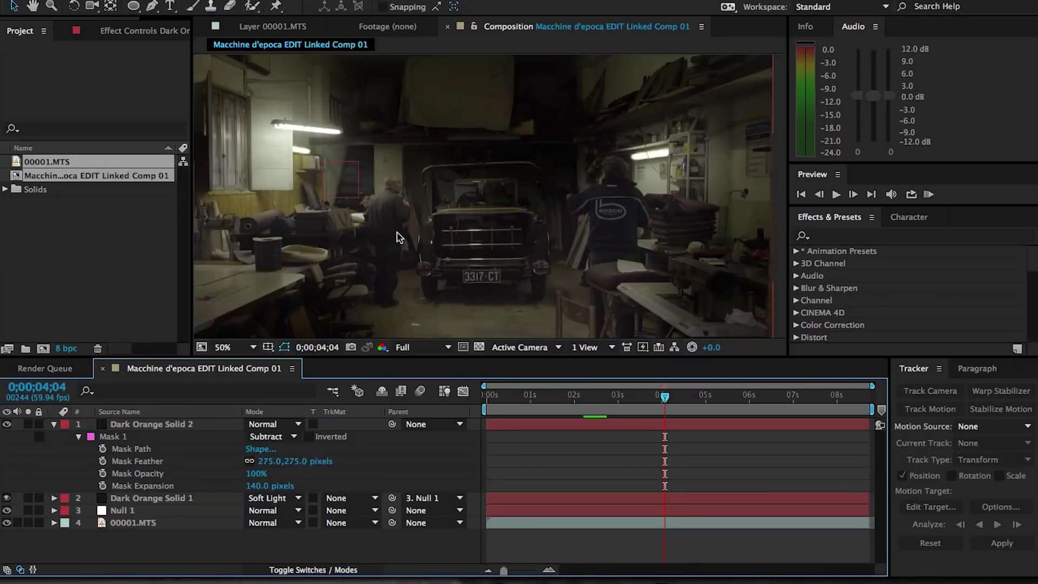
key(comma)
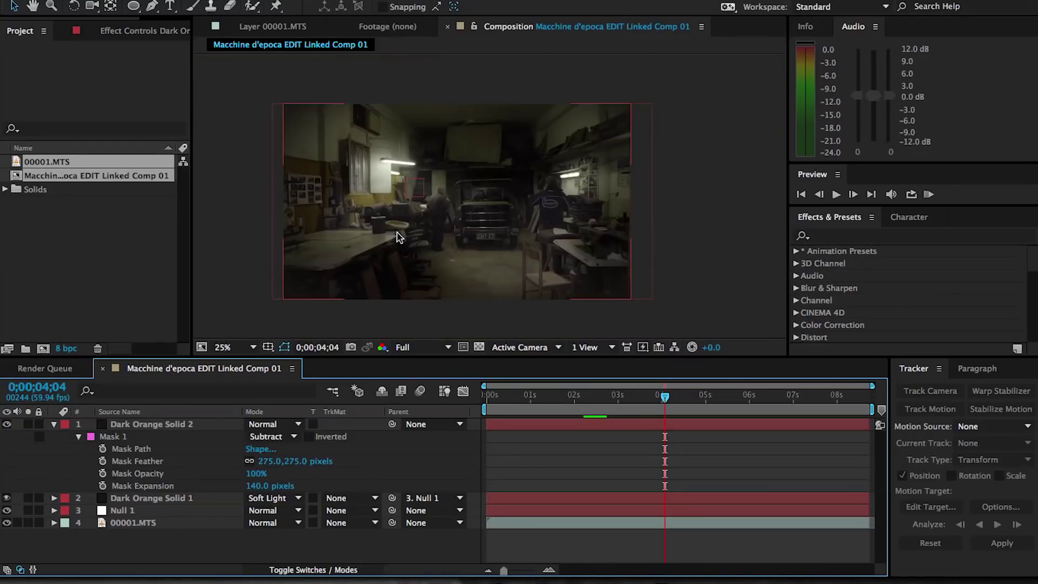
key(period)
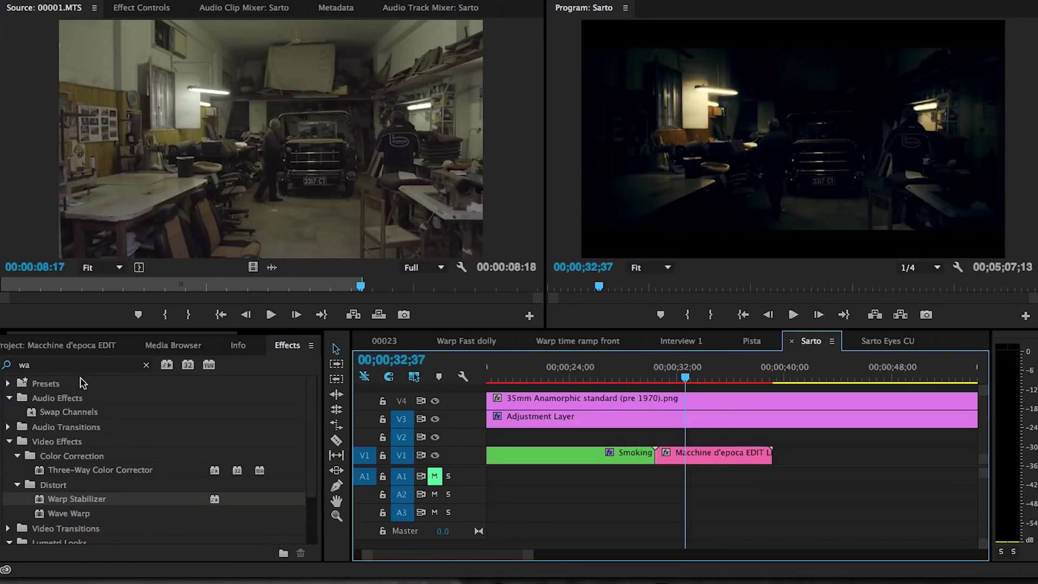
Find the RGB Curves effect in Premiere Pro and apply it to the linked Macchine d'epoca clip on V1.
click(70, 365)
text(curves)
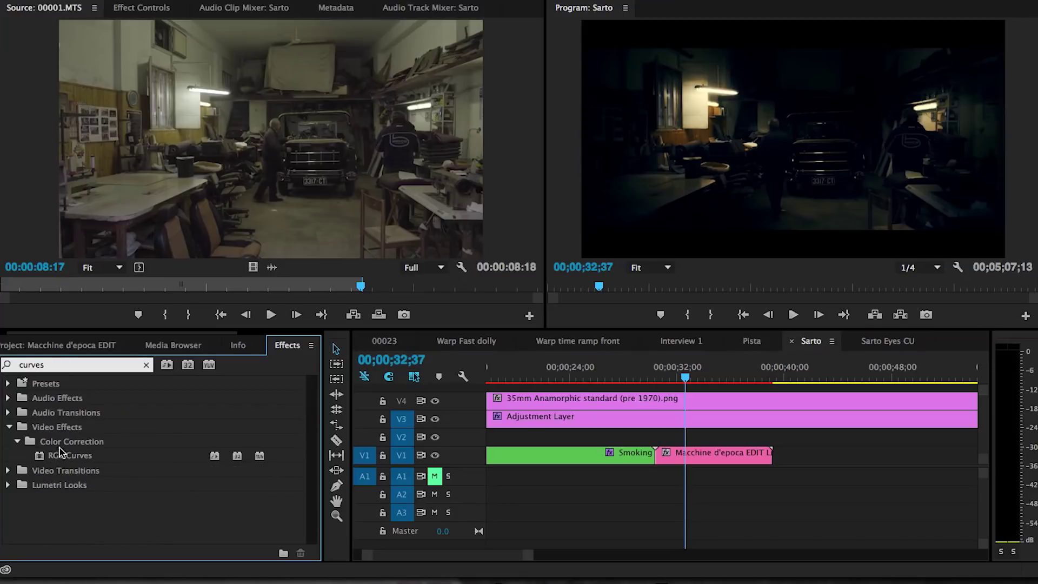
drag(61, 455, 709, 455)
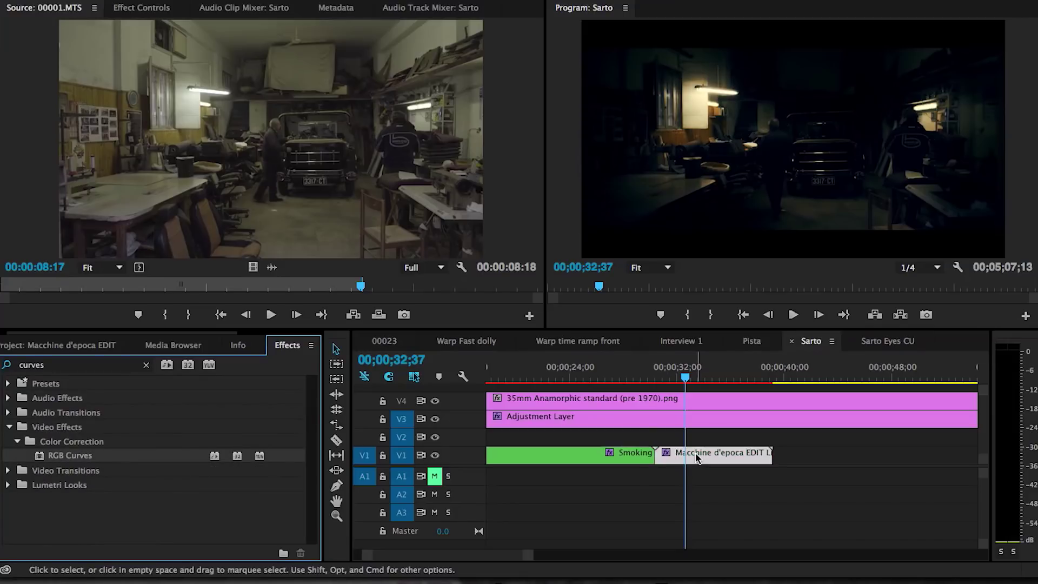
Reshape the Master curve of the linked clip's RGB Curves, lifting the shadows strongly and holding the midtones down with a second point.
click(122, 8)
scroll(439, 157, down, 5)
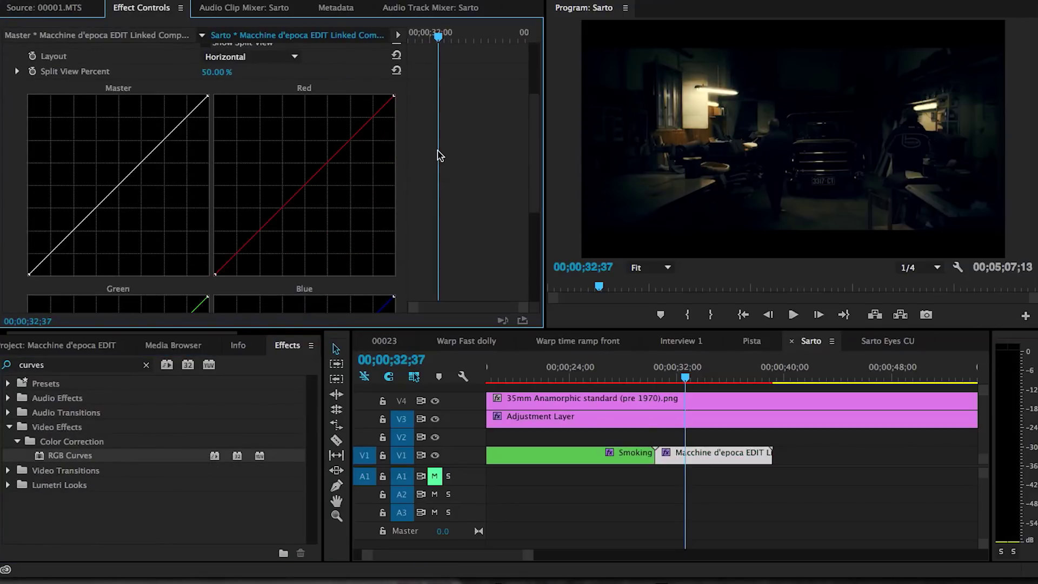
mouse_move(56, 237)
mouse_down()
mouse_move(60, 223)
mouse_move(48, 228)
mouse_up()
drag(132, 120, 139, 159)
drag(48, 230, 46, 230)
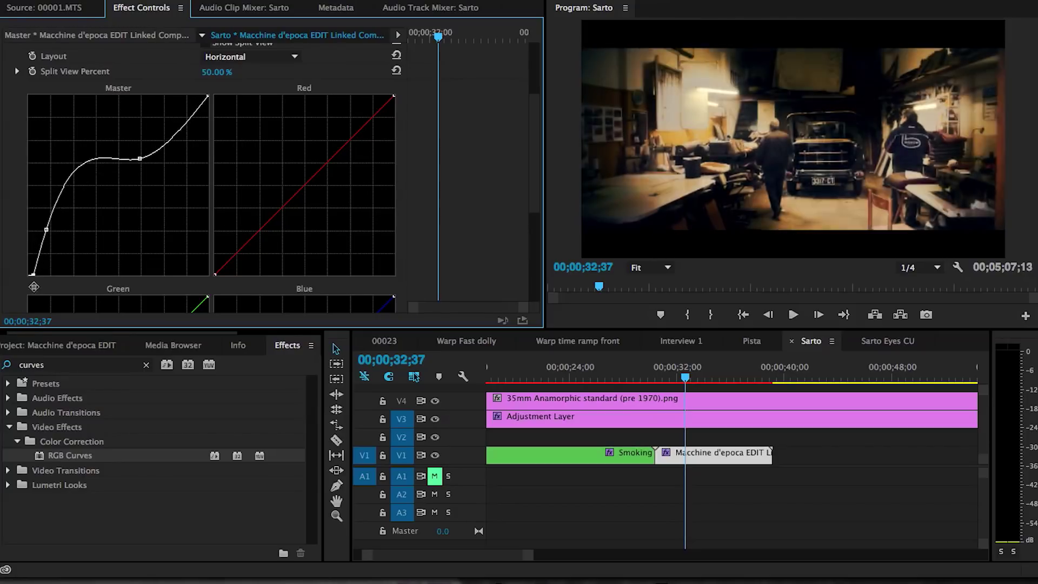
click(820, 460)
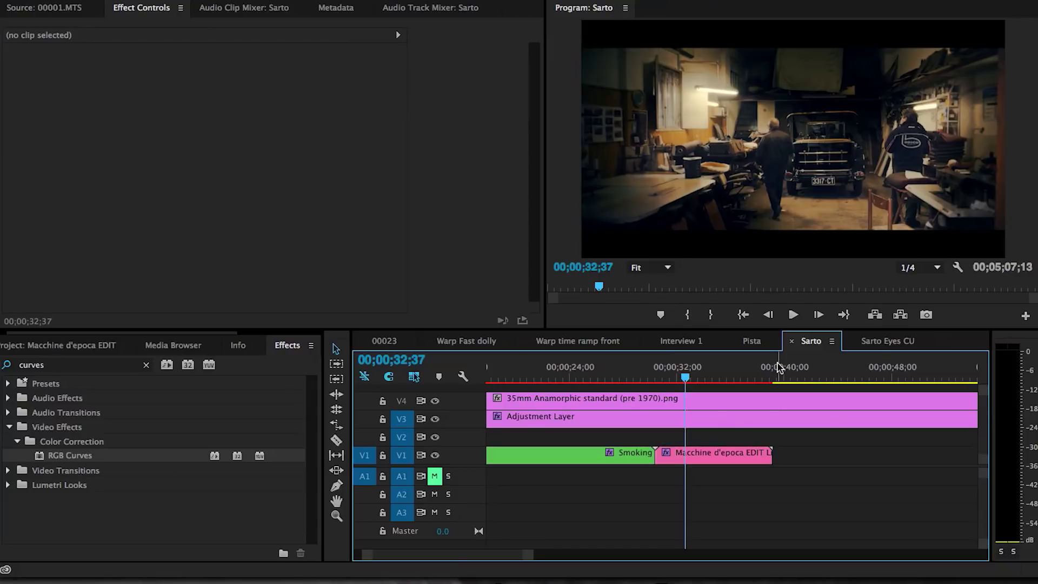
drag(662, 376, 700, 379)
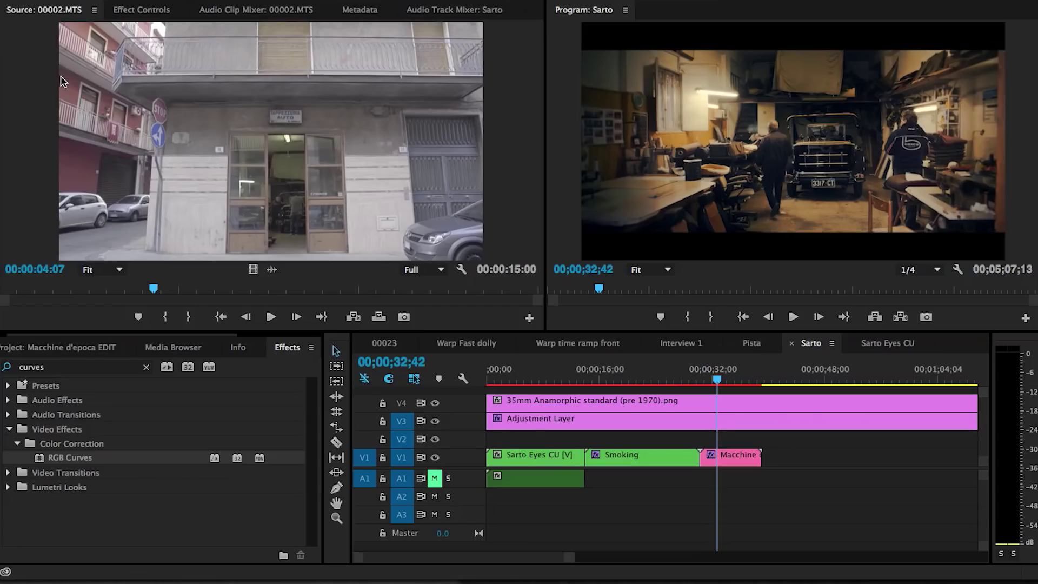
Mark in and out points on source clip 00002.MTS from about 00:00:04:14 to 00:00:12:01.
click(119, 291)
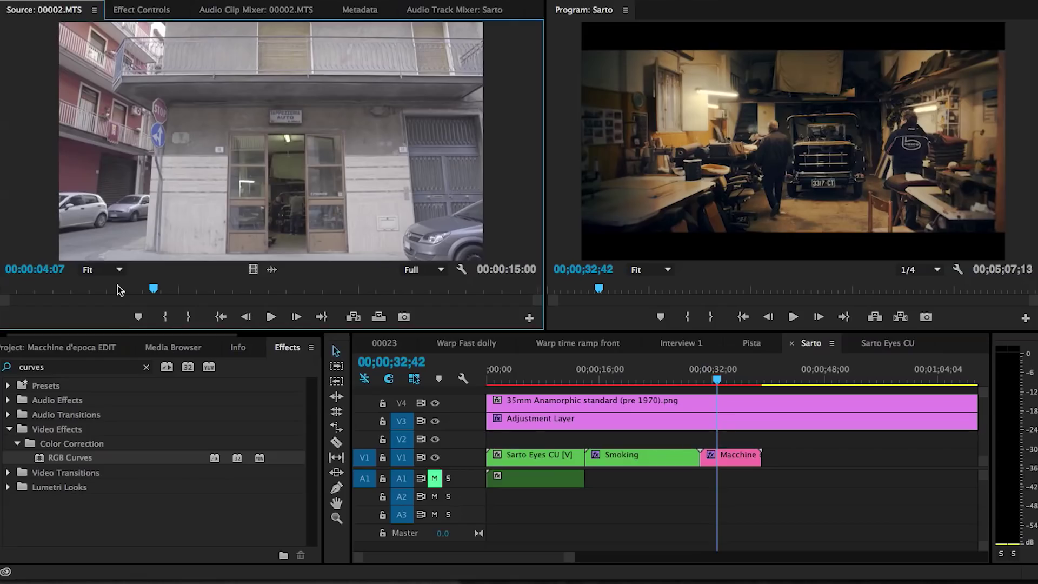
drag(117, 292, 432, 294)
key(i)
key(o)
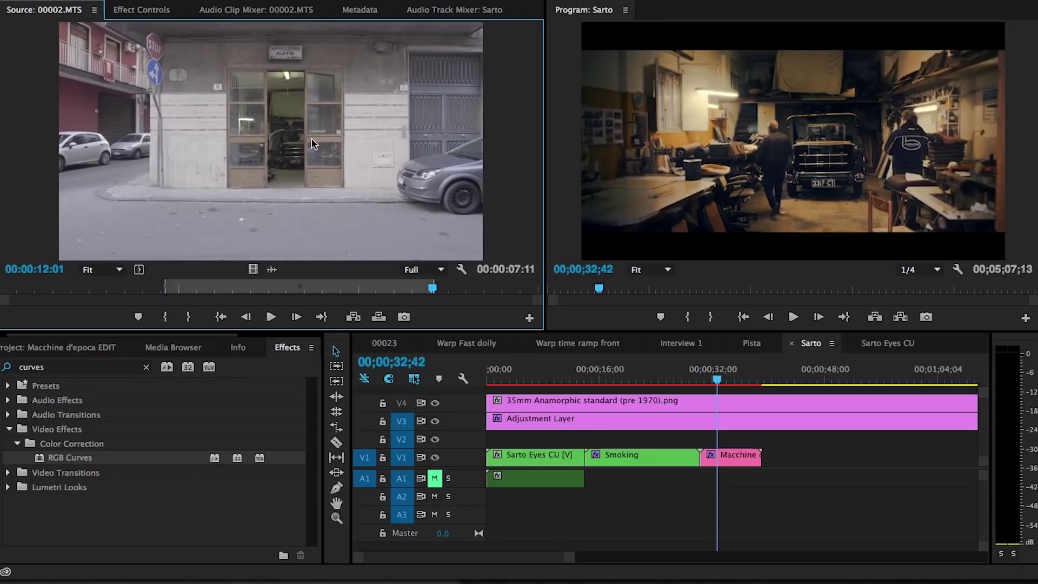
Place only the video of the marked 00002.MTS range on V1 directly after the linked clip and view it at 00;00;43;42.
drag(252, 271, 773, 466)
scroll(772, 466, down, 3)
drag(636, 376, 667, 377)
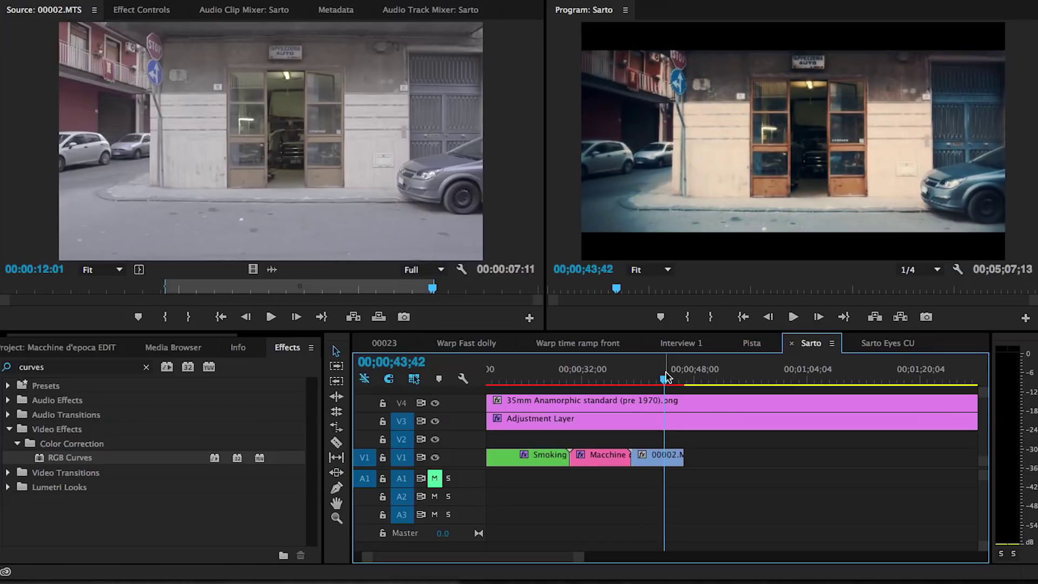
click(608, 413)
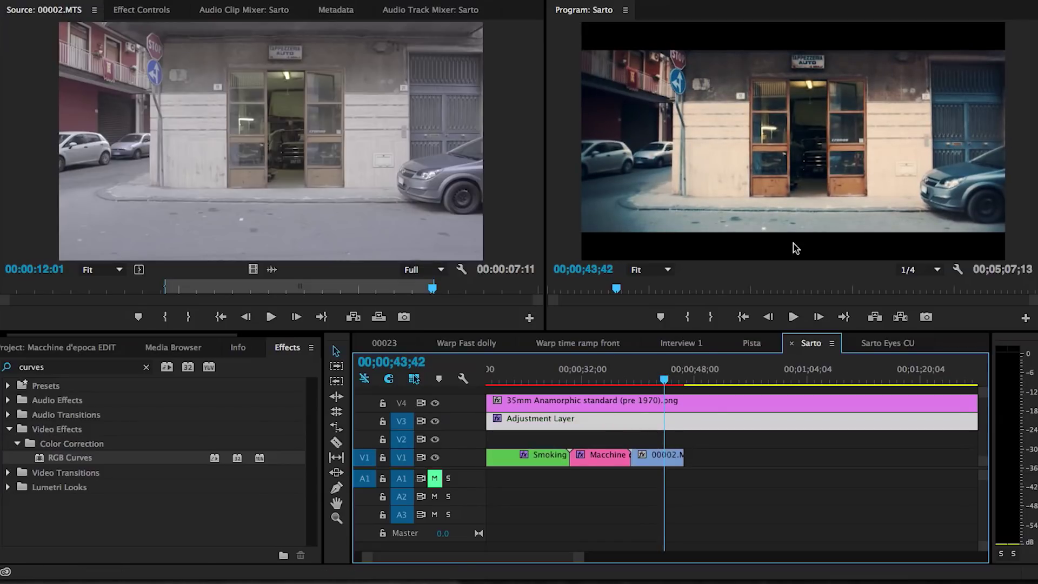
Replace the 00002.MTS clip on V1 with a linked After Effects composition.
right_click(653, 467)
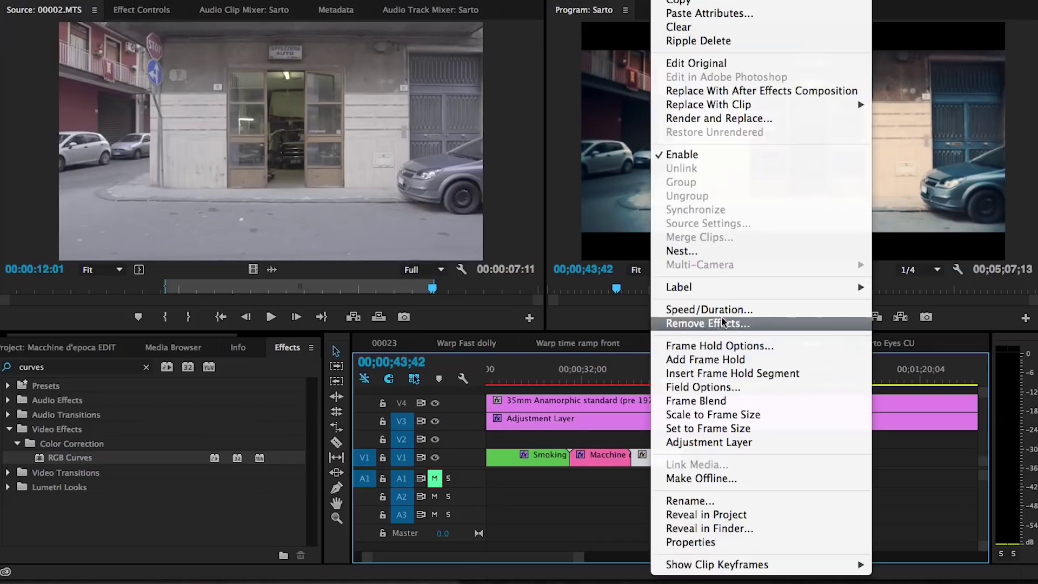
click(744, 92)
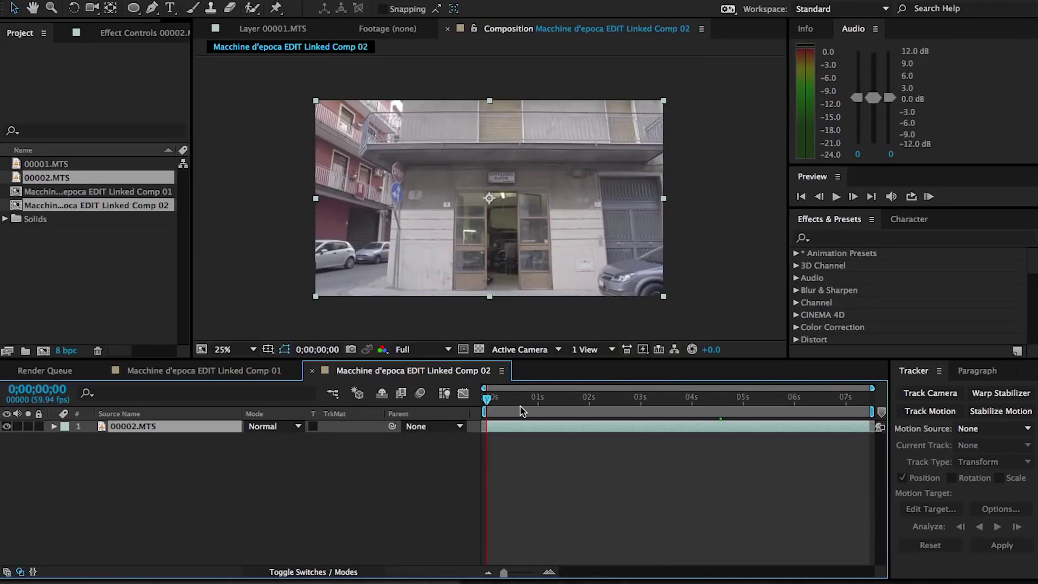
key(period)
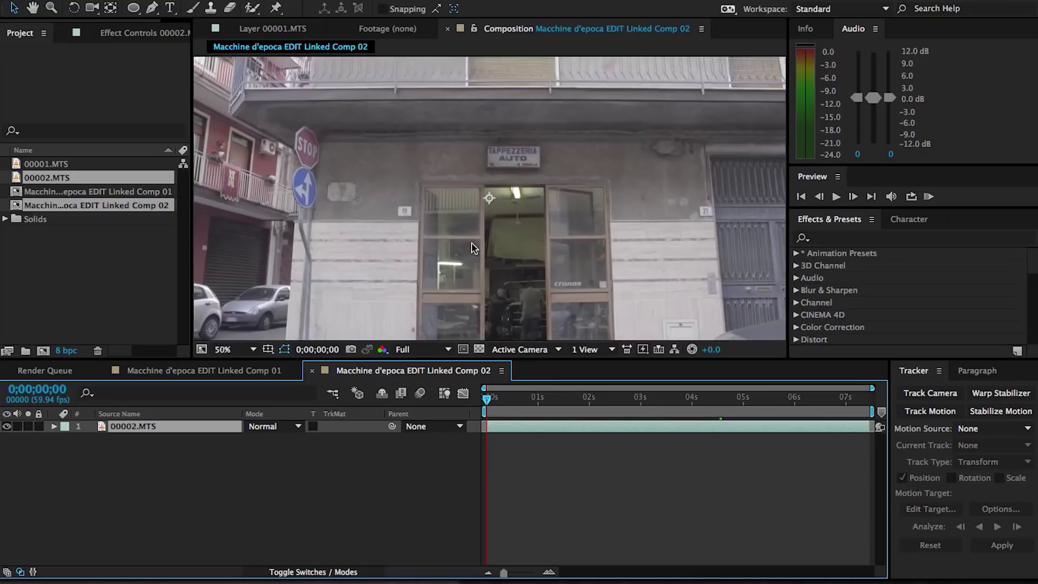
Add a null object above the 00002.MTS layer in the new After Effects composition.
right_click(320, 470)
mouse_move(357, 428)
click(569, 506)
Start motion tracking on the 00002.MTS layer and fit the track point around the number 19 plaque beside the door.
click(178, 438)
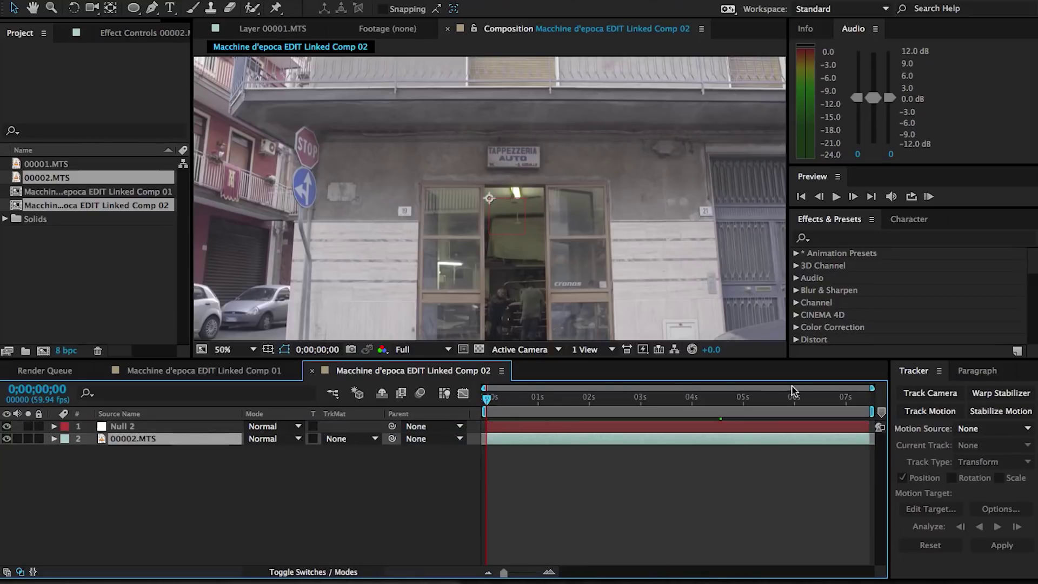
click(925, 410)
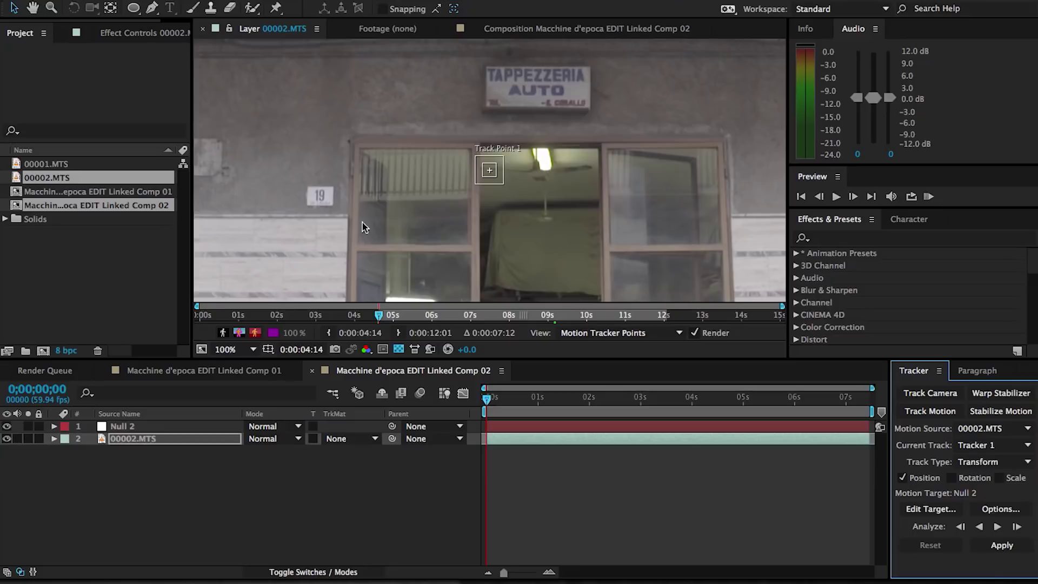
drag(497, 173, 342, 181)
click(331, 190)
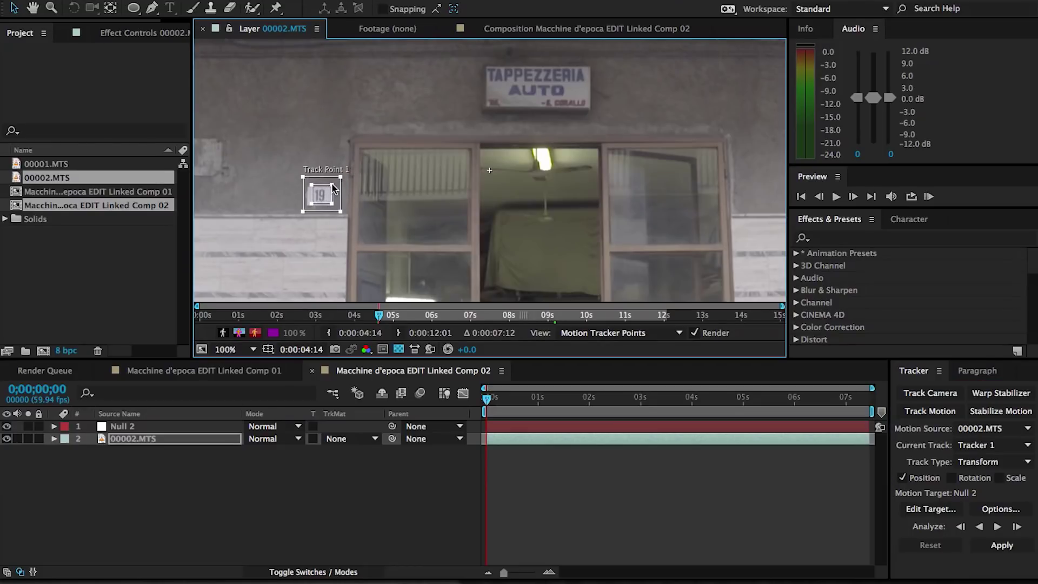
Analyze the track point forward through the clip, apply the tracking to the null, and collapse the footage layer's properties.
click(998, 527)
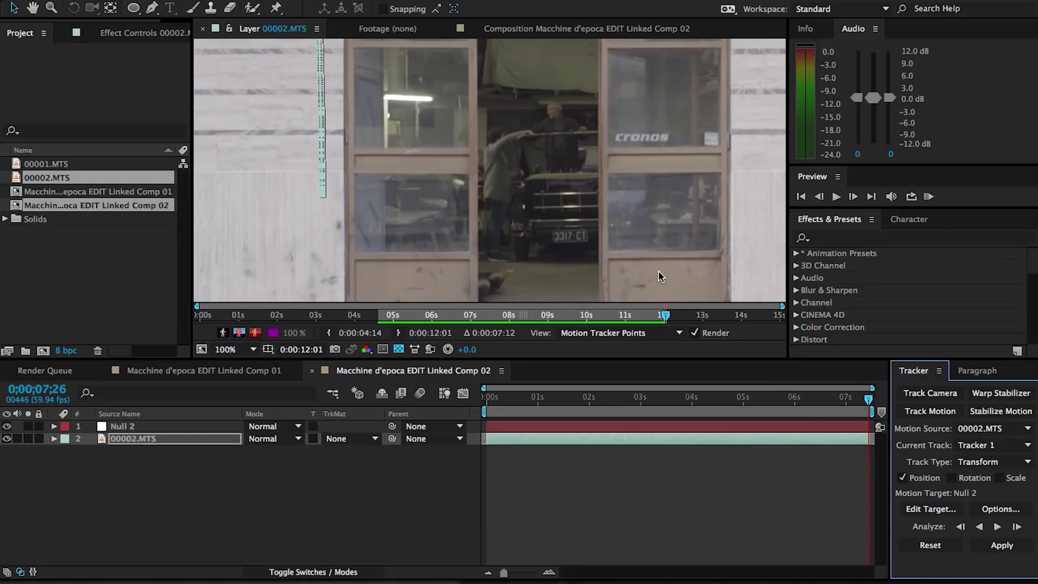
click(1002, 545)
click(563, 303)
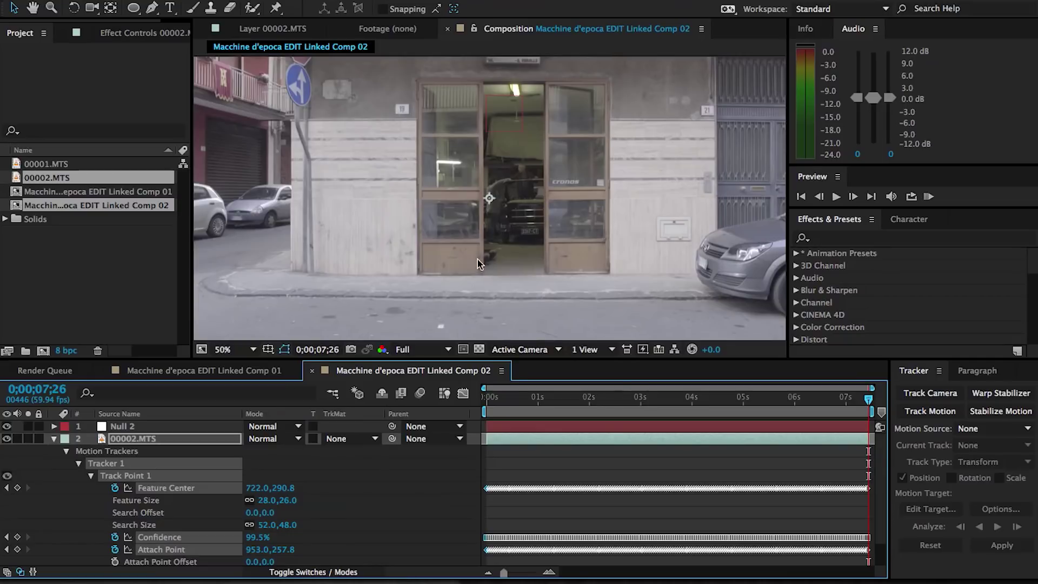
click(491, 400)
drag(494, 403, 617, 401)
click(54, 439)
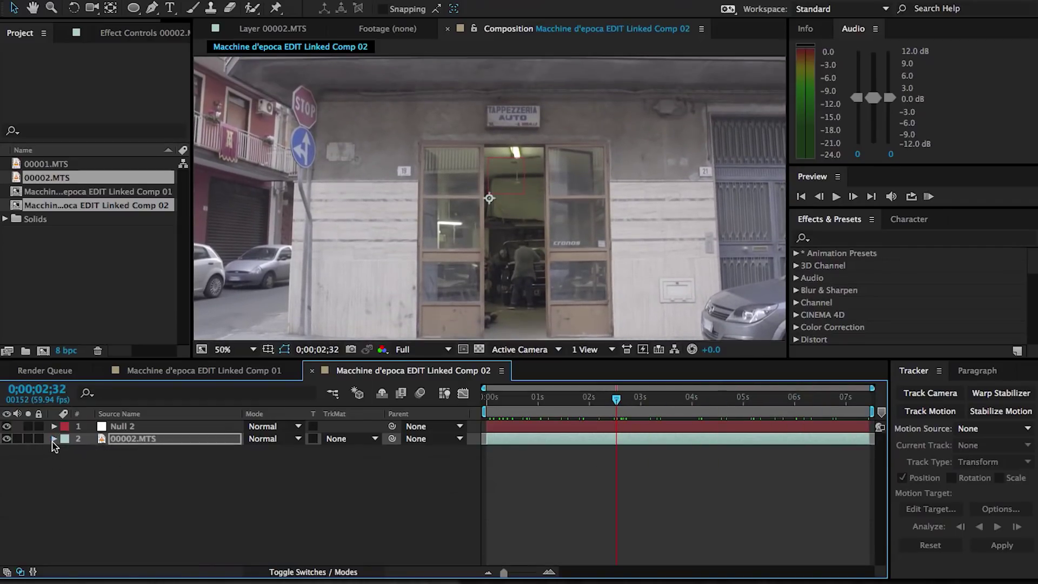
click(200, 492)
scroll(398, 216, down, 1)
scroll(398, 216, up, 1)
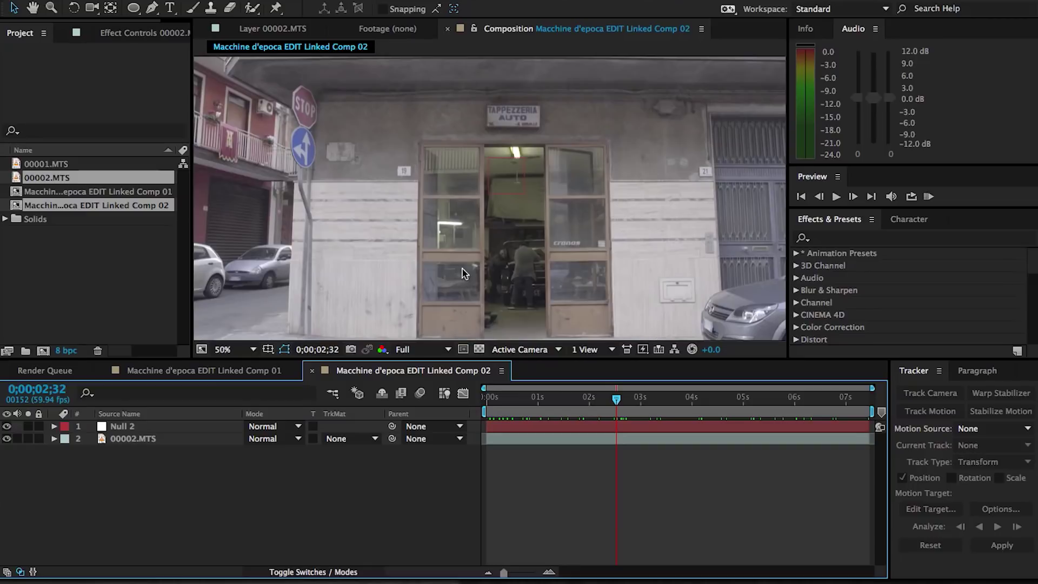
Create a 1920 x 1080 px solid in the same dark colour at the top of the composition.
right_click(205, 546)
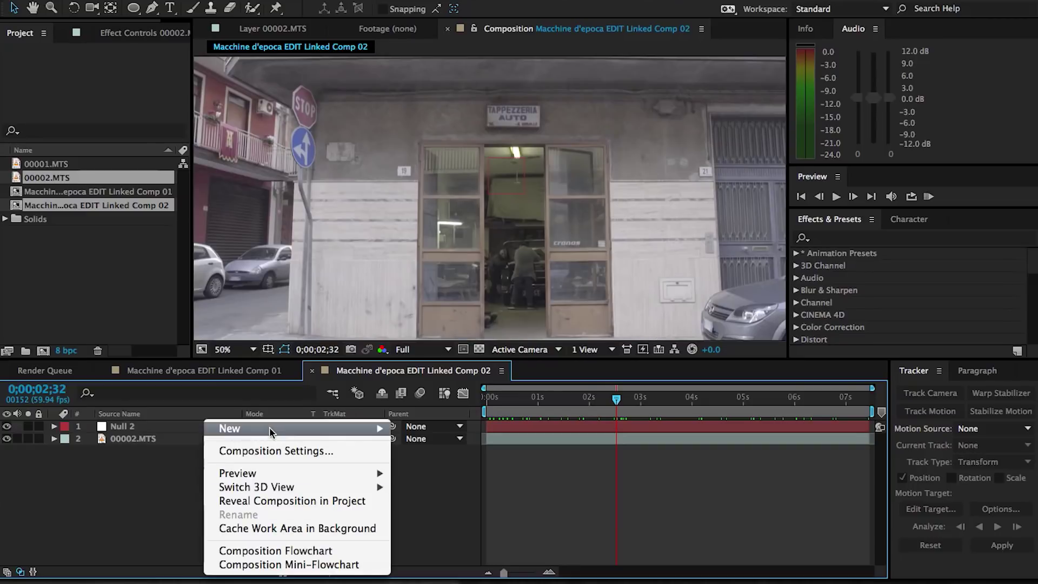
mouse_move(269, 428)
click(447, 464)
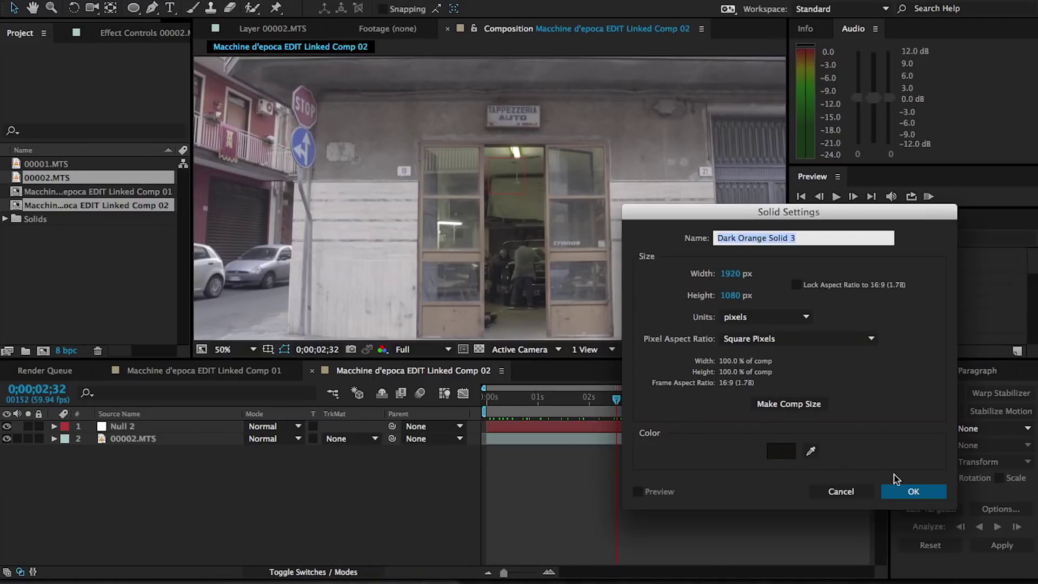
click(901, 490)
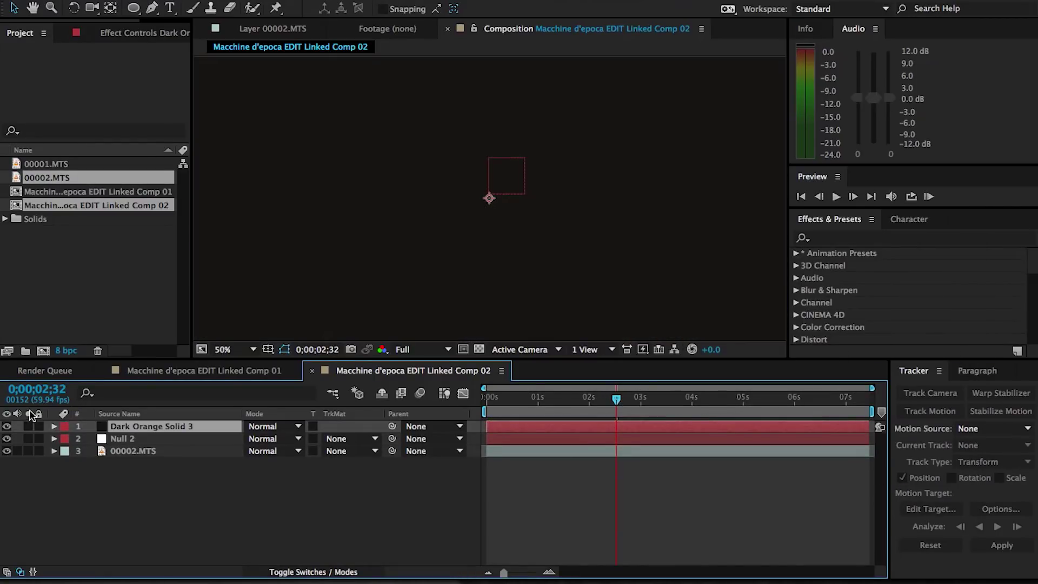
Scale the dark solid to 151% and parent it to the tracked null.
click(8, 428)
scroll(427, 216, down, 4)
scroll(379, 265, up, 2)
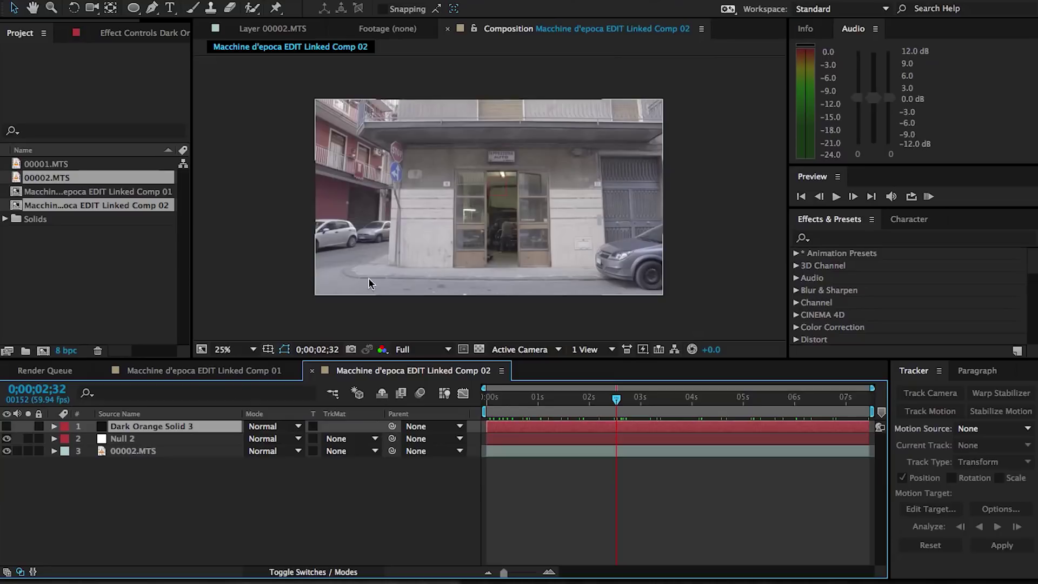
click(7, 427)
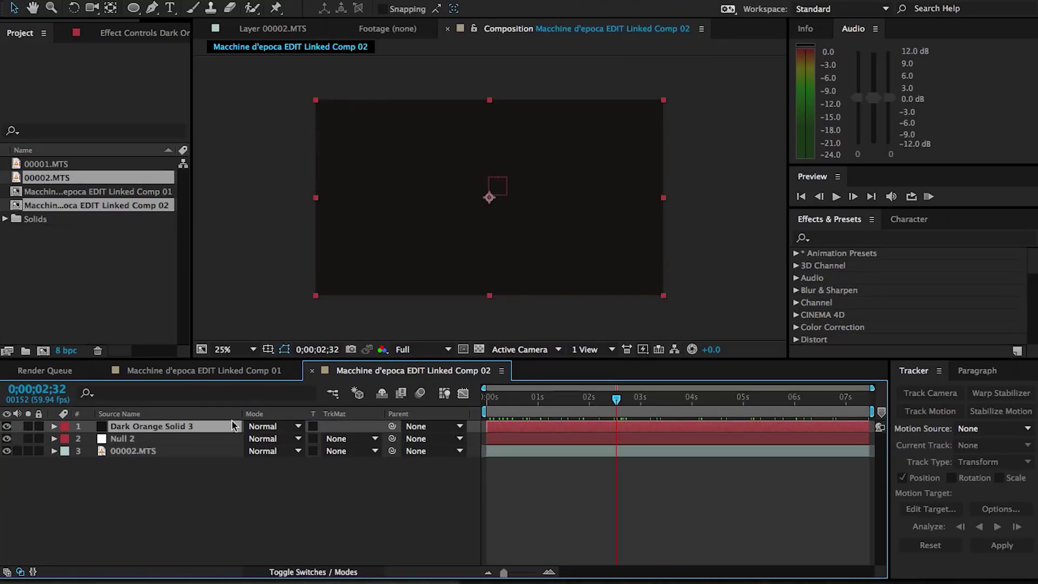
key(s)
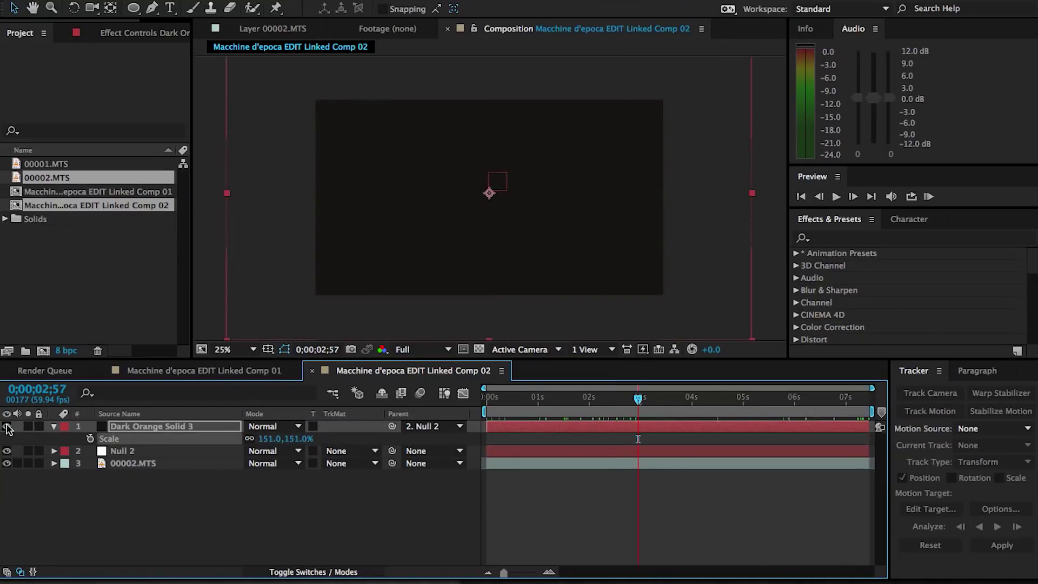
Hide the solid and draw a closed pen mask on it, widening from above the shop sign to below the street edge.
click(7, 427)
key(g)
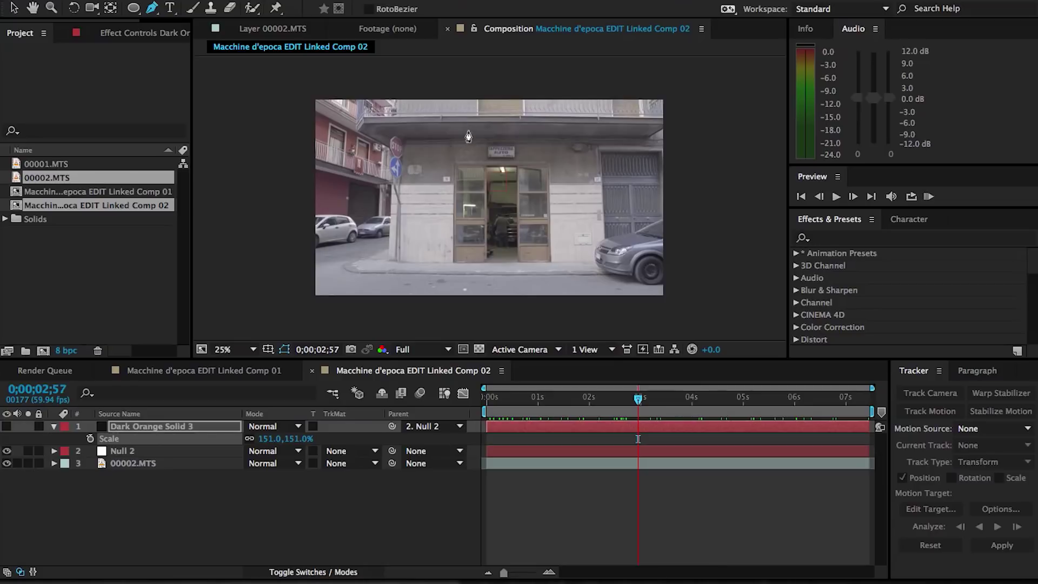
key(period)
key(comma)
click(482, 135)
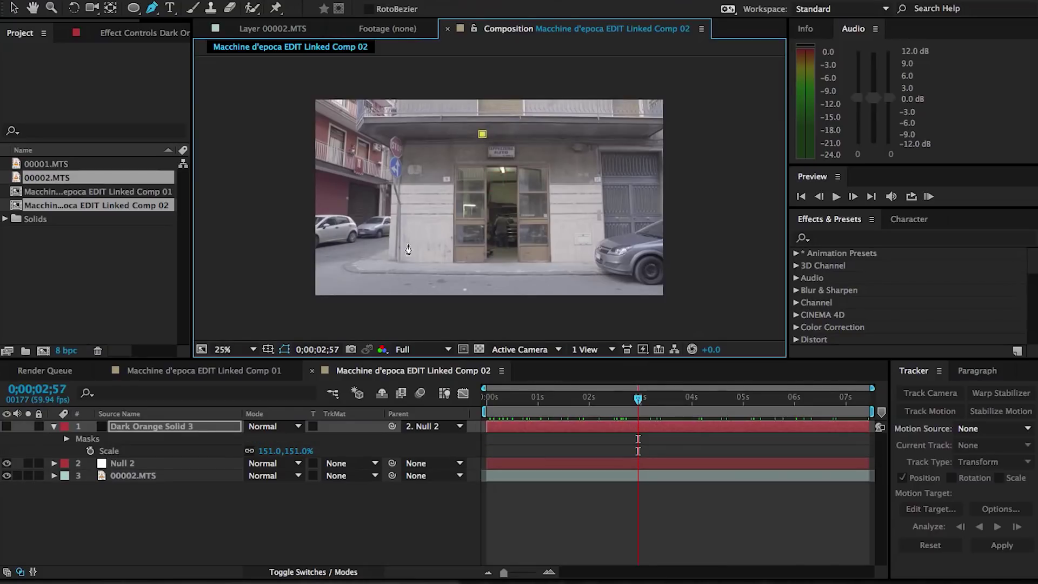
drag(454, 311, 457, 313)
click(595, 301)
click(514, 136)
click(482, 134)
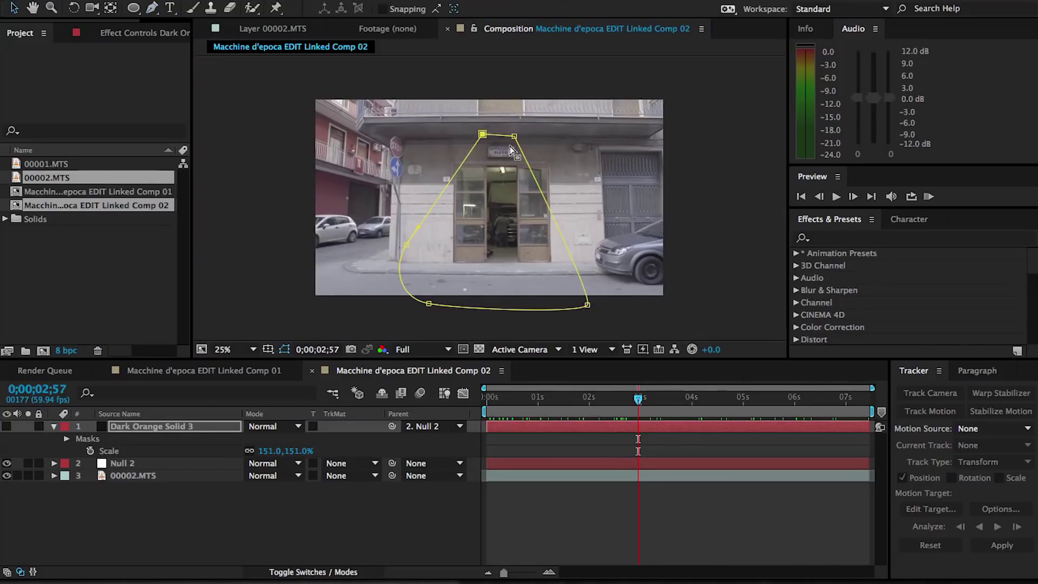
Draw a second curved pen mask on the solid around the wall area above the shop sign.
key(period)
key(g)
scroll(514, 105, up, 3)
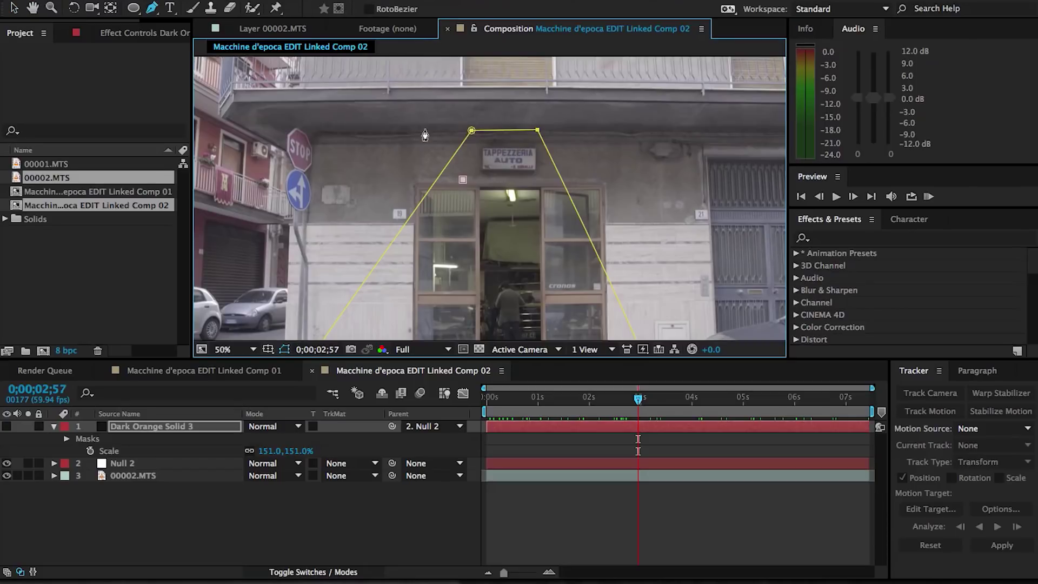
click(536, 172)
click(497, 179)
click(463, 179)
drag(438, 241, 446, 171)
key(comma)
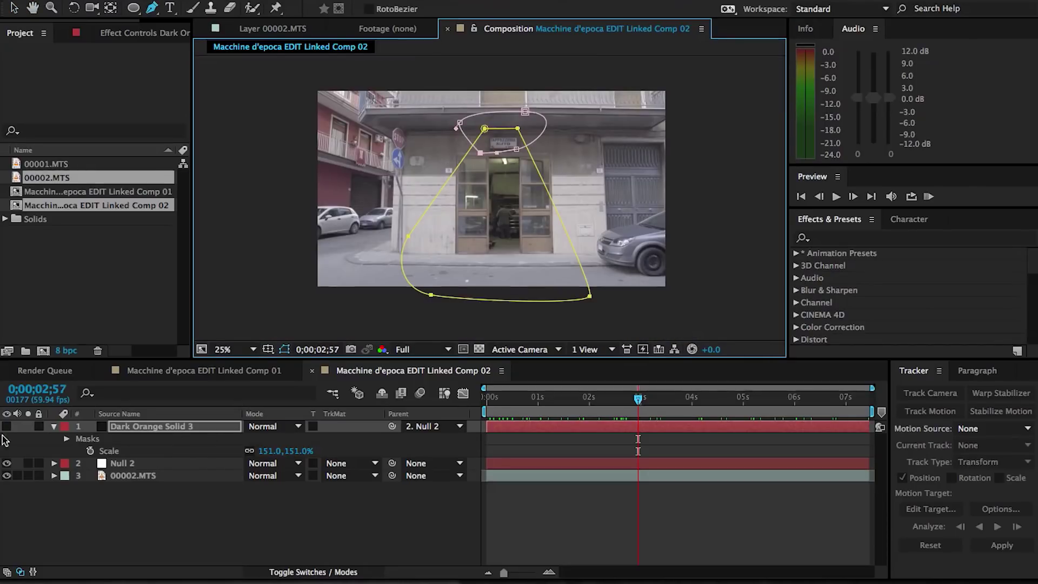
Show the solid again and set both of its masks to Subtract.
click(6, 427)
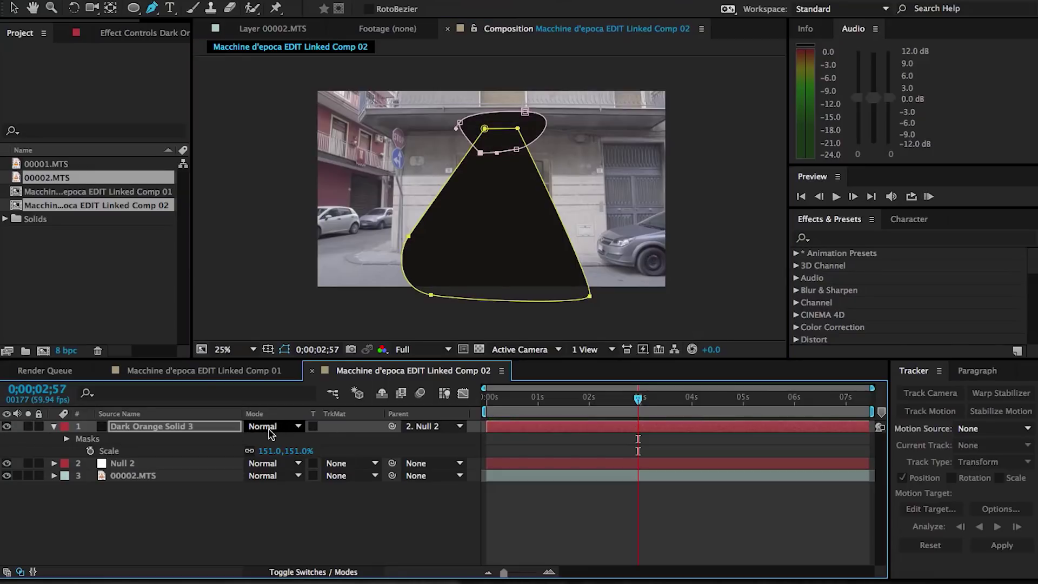
key(m)
click(273, 439)
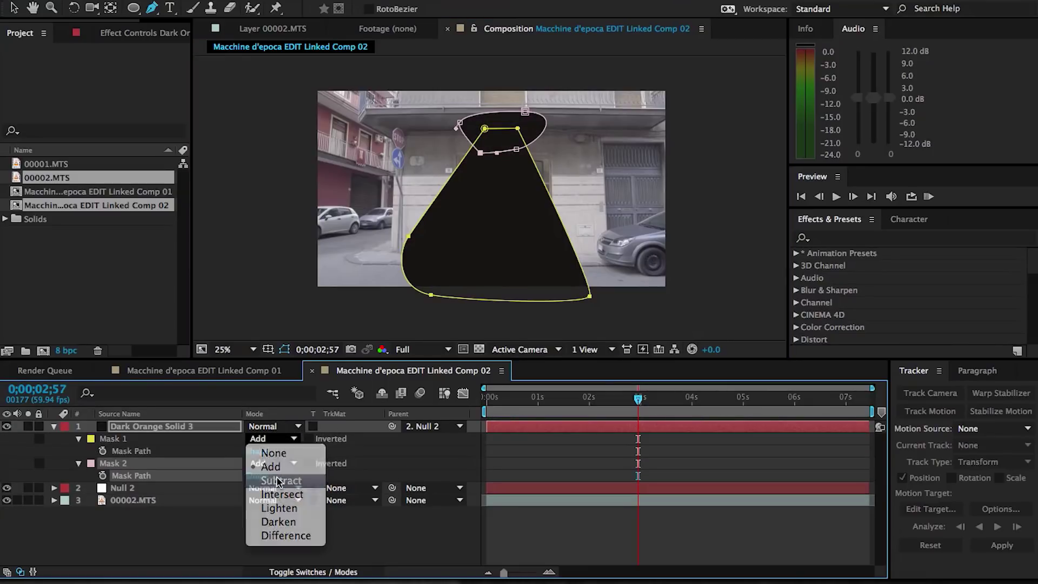
click(278, 482)
click(273, 463)
click(270, 505)
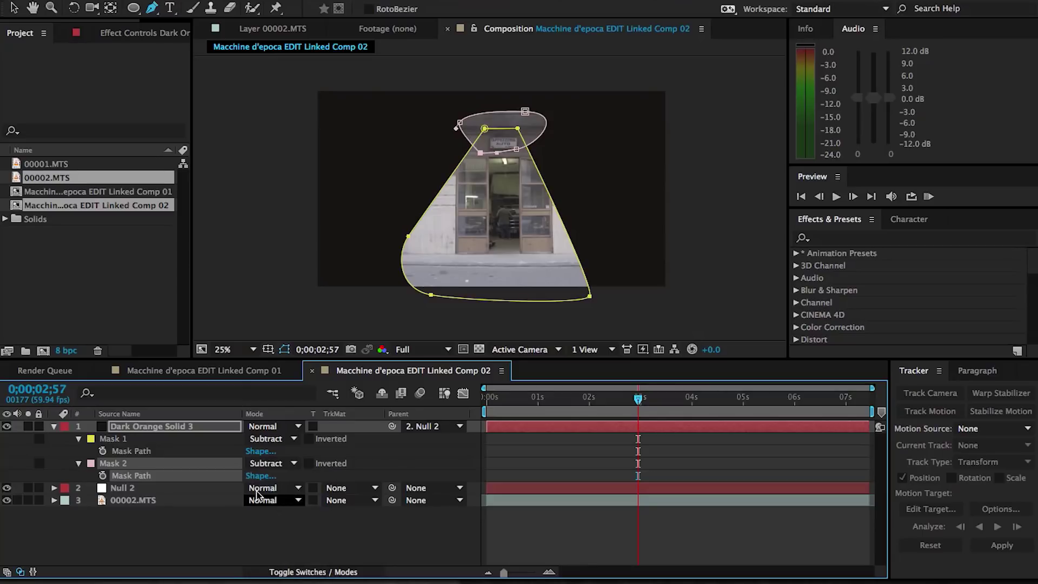
Feather the door mask by 115 pixels and the upper sign mask by 100 pixels.
key(f)
drag(261, 450, 345, 453)
drag(290, 476, 341, 483)
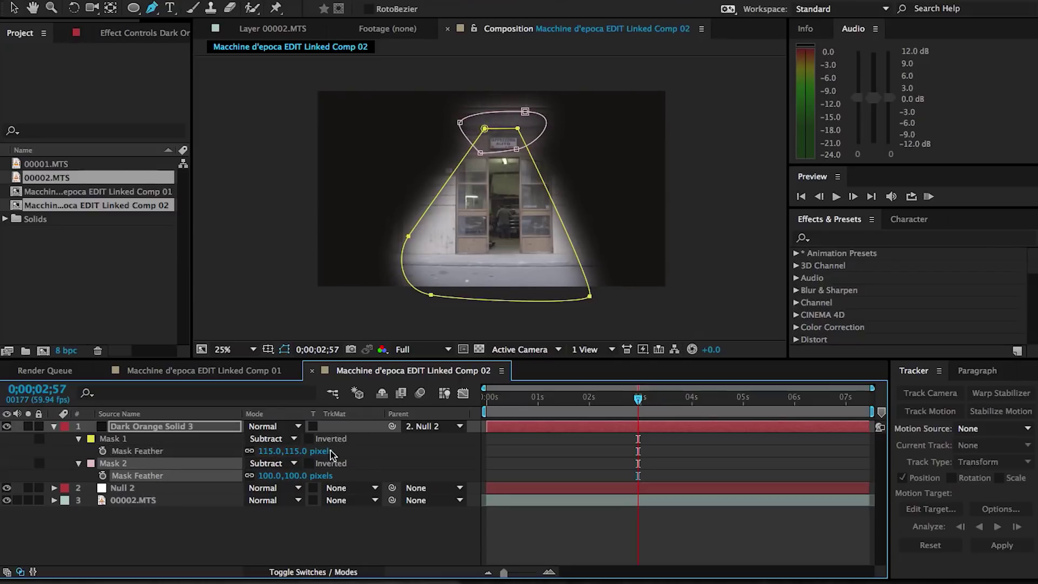
Set the dark solid's blending mode to Soft Light and deselect the layer.
click(281, 426)
click(289, 254)
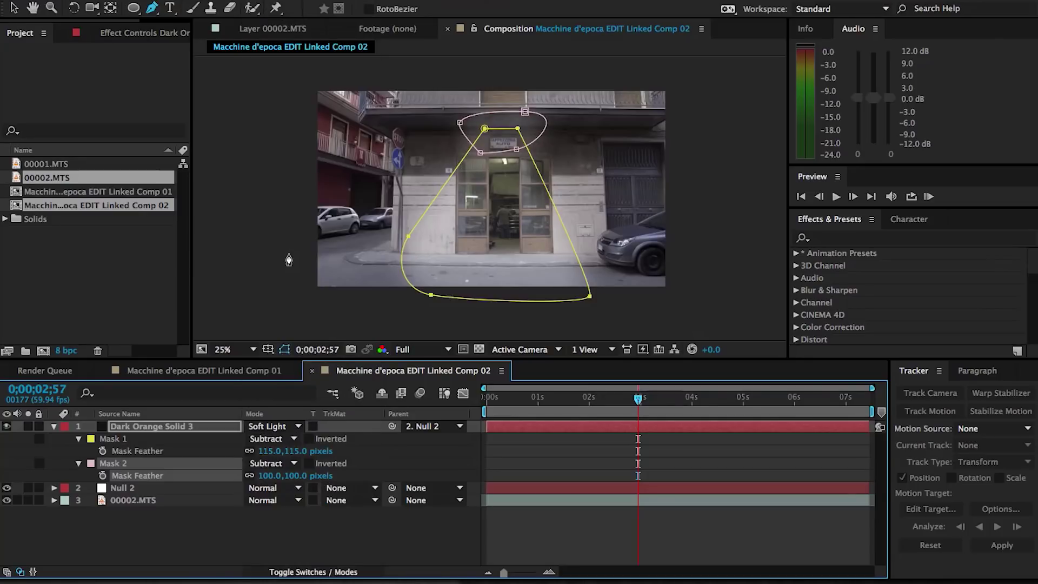
key(F2)
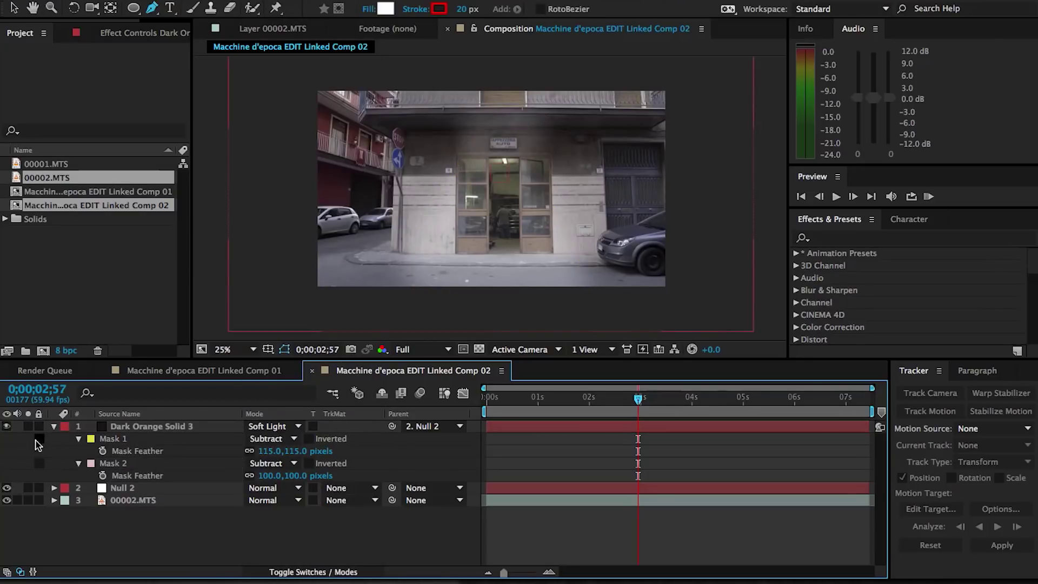
Compare the shopfront shot with and without the Soft Light dark solid.
click(7, 428)
click(7, 427)
click(7, 427)
click(7, 427)
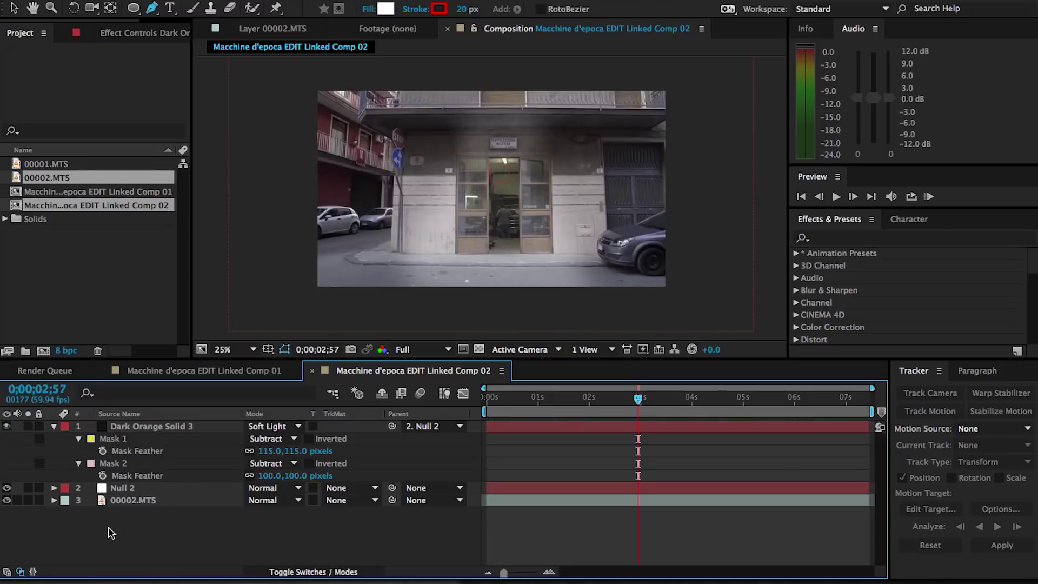
Create another 1920 x 1080 px dark orange solid and paste the copied facade mask onto it.
right_click(164, 538)
mouse_move(325, 427)
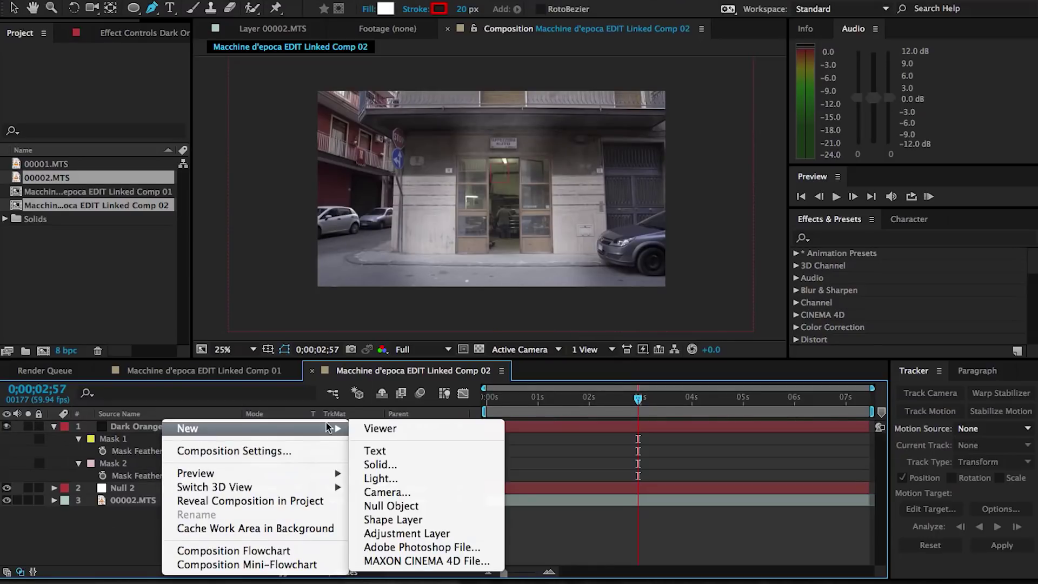
click(411, 468)
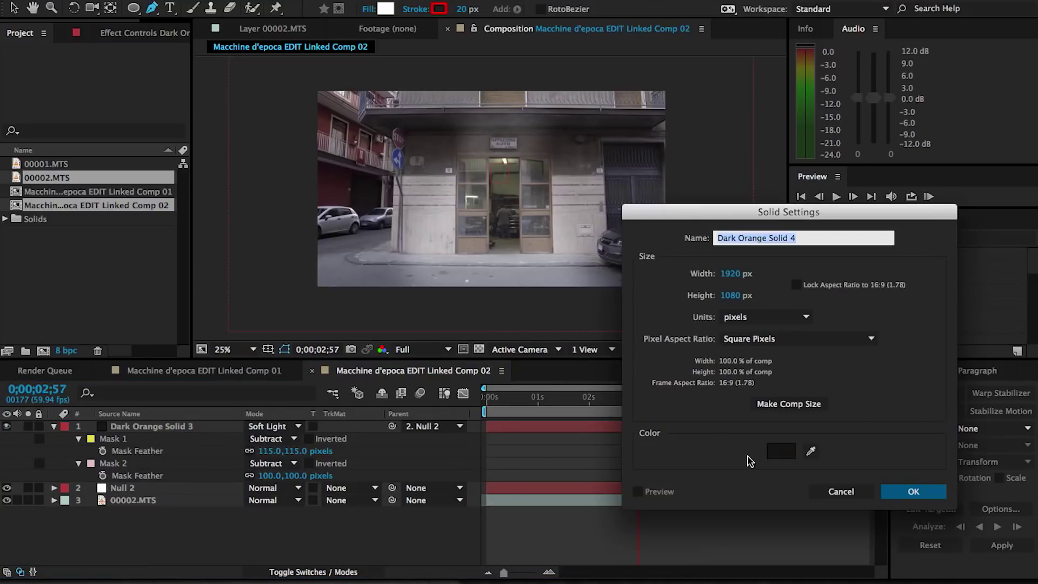
click(910, 491)
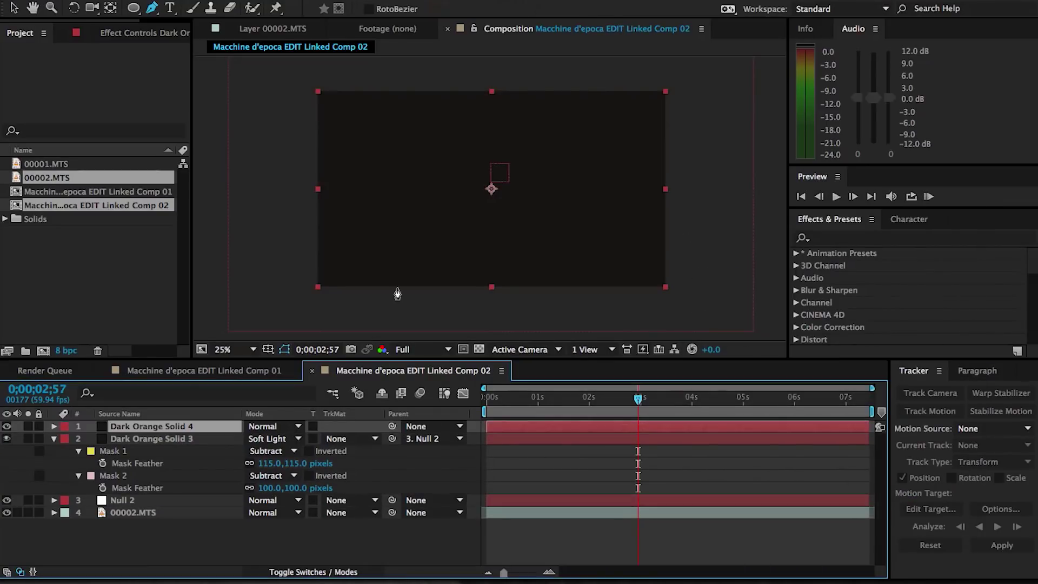
key(ctrl+v)
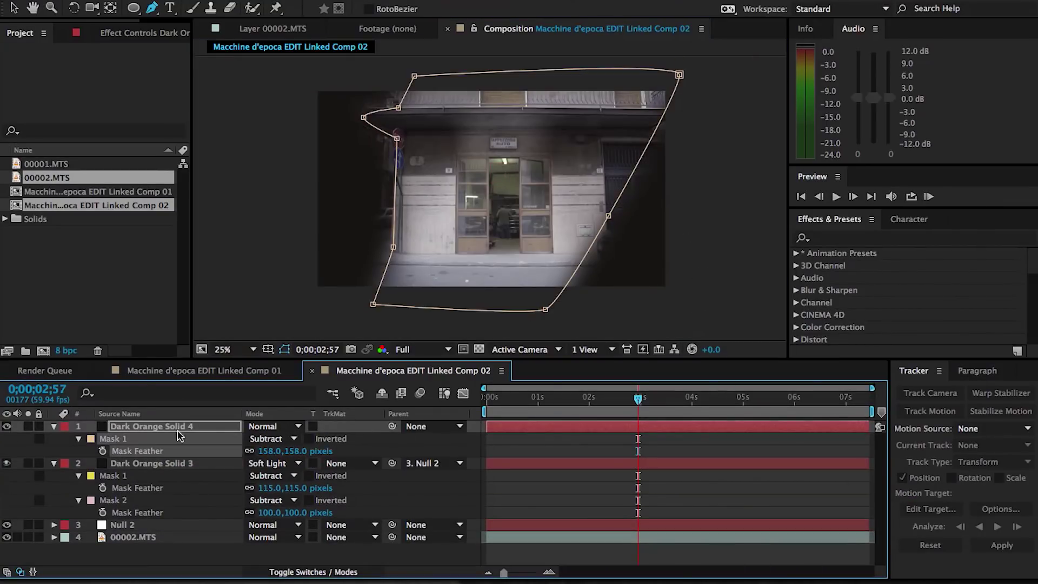
Set the new solid's blending mode to Overlay and its opacity to 43%.
click(297, 427)
click(268, 232)
key(t)
drag(254, 439, 233, 438)
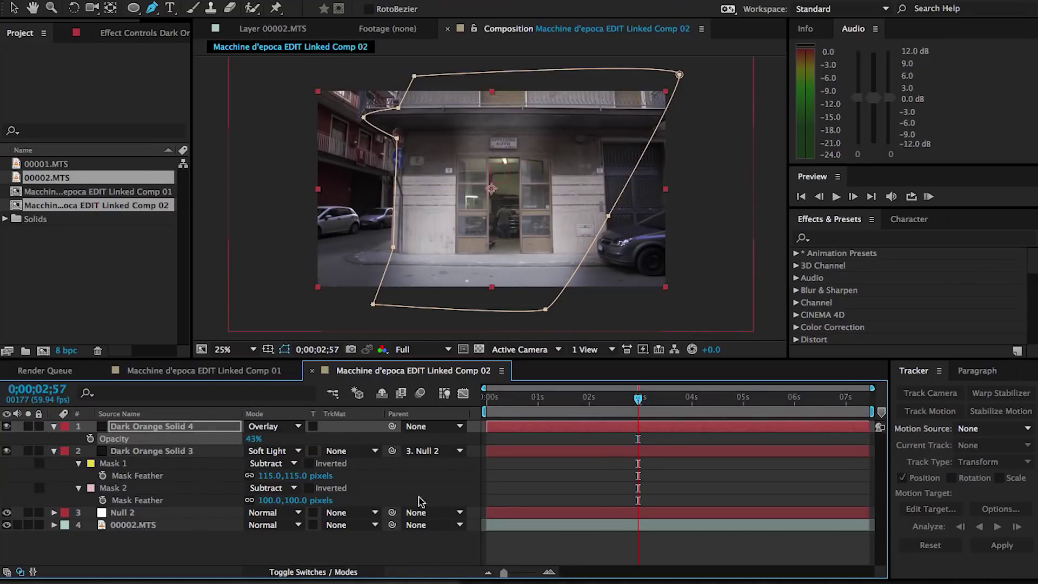
Parent the Overlay solid to Null 2 and check its tracking at 0;00;03;38.
click(432, 489)
click(450, 427)
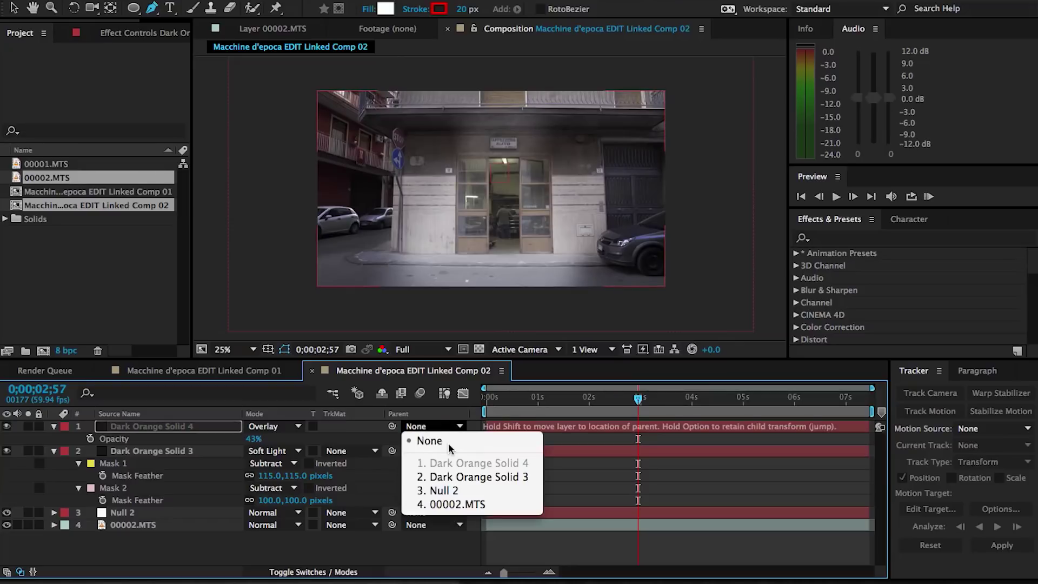
click(456, 487)
drag(638, 397, 673, 399)
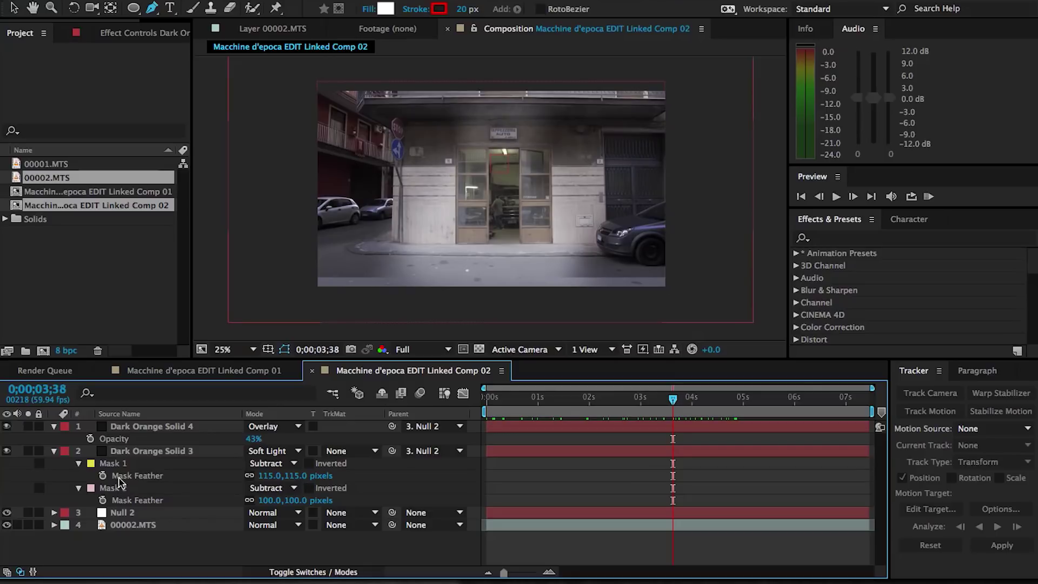
Stretch the Overlay solid downward past the lower edge of the frame.
click(165, 426)
key(v)
drag(491, 278, 491, 324)
At 0;00;00;36, reshape the upper-right corner of the Overlay solid's mask, and preview the shot up to 0;00;02;14.
click(653, 400)
click(517, 398)
click(396, 162)
key(comma)
key(comma)
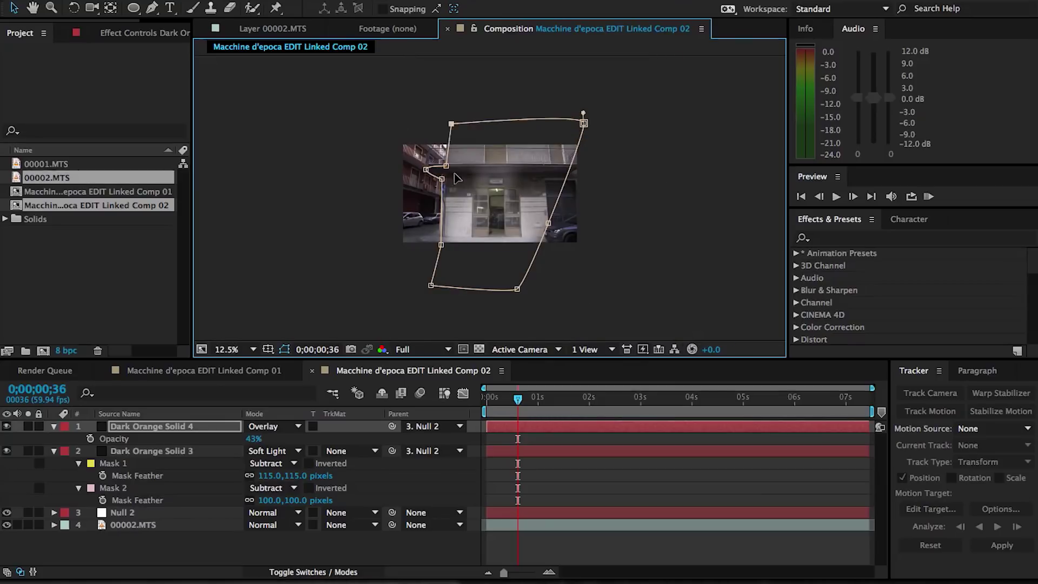
drag(584, 116, 539, 170)
key(period)
click(465, 487)
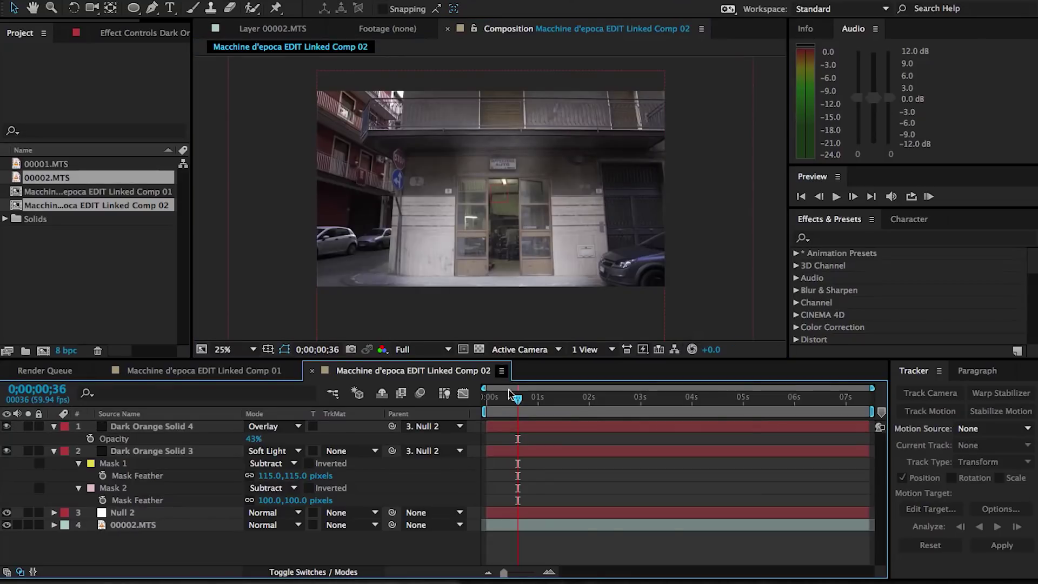
drag(498, 399, 597, 399)
In After Effects, set the Overlay solid's opacity to 26% and the Soft Light solid's to 48%, then review the clip in Premiere Pro.
click(443, 582)
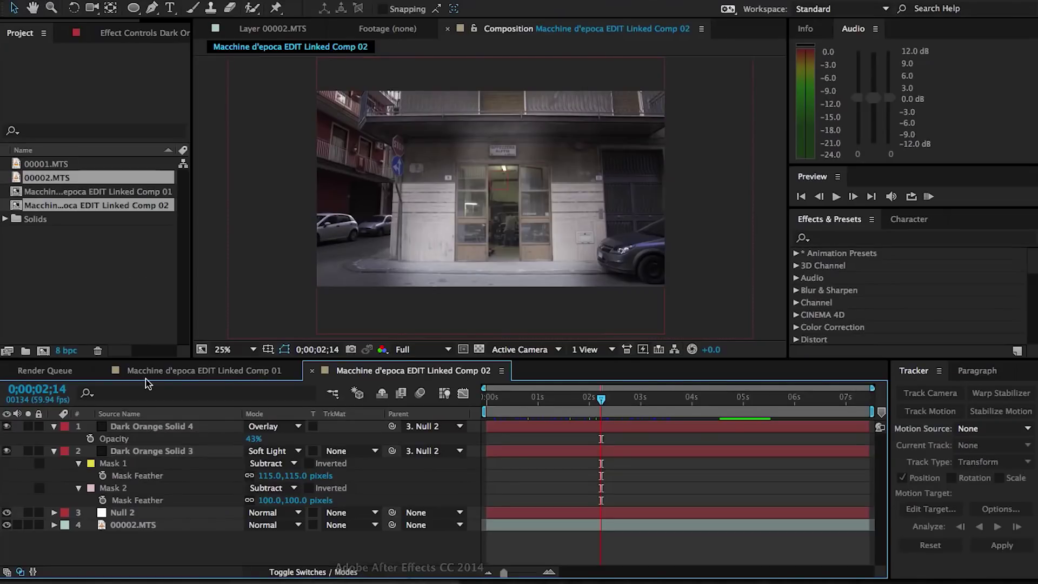
click(141, 426)
shift+click(160, 453)
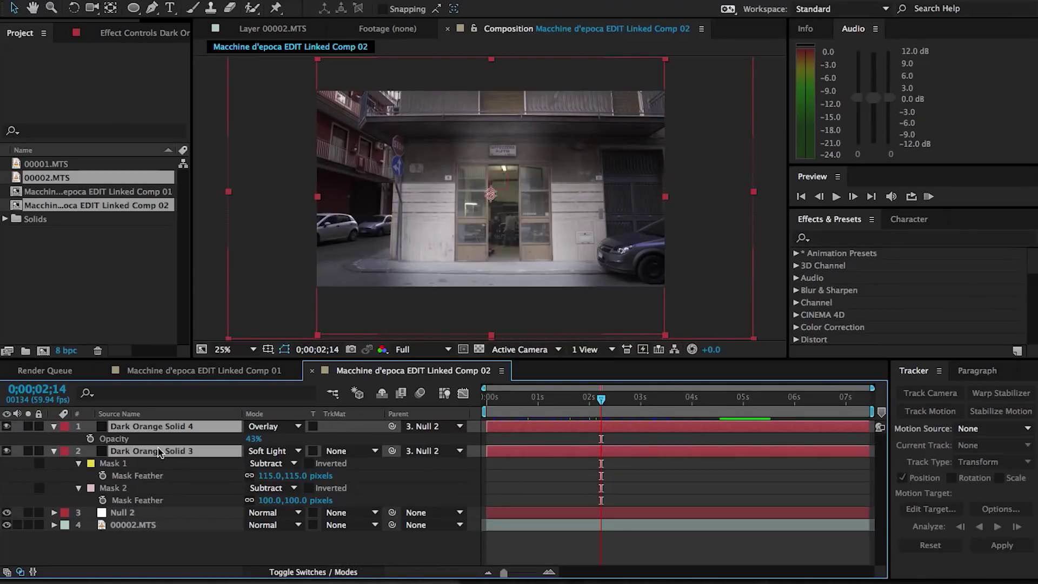
key(t)
key(t)
drag(252, 460, 218, 465)
click(151, 451)
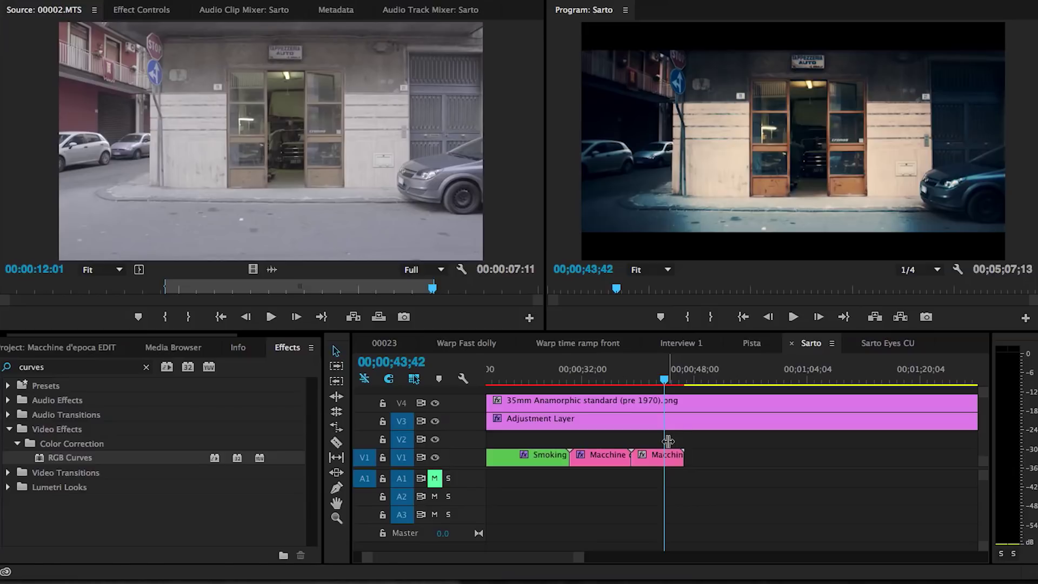
drag(649, 376, 683, 371)
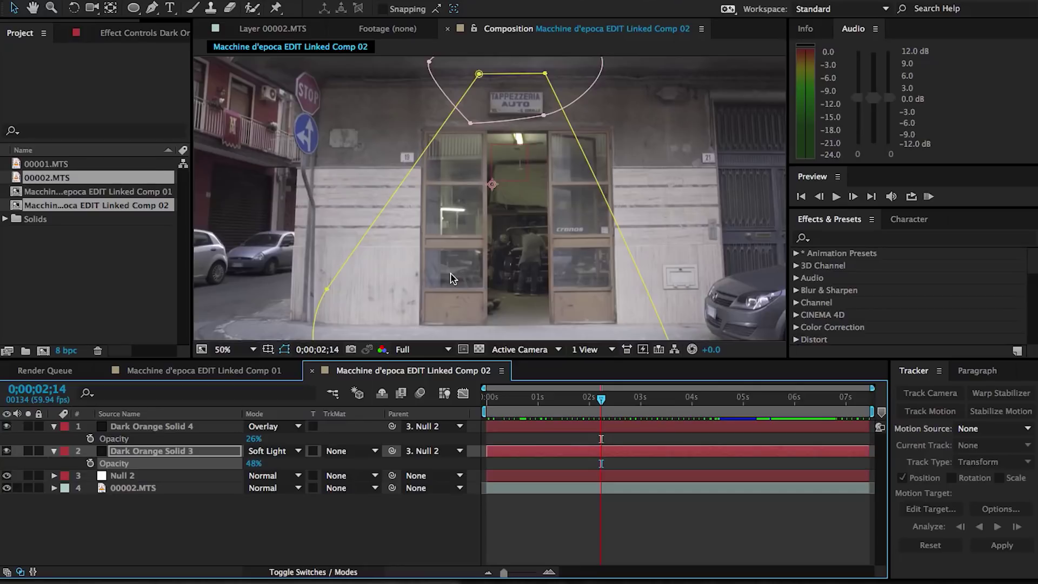
Add an adjustment layer in After Effects and place it beneath both dark solids, above Null 2.
right_click(210, 518)
mouse_move(262, 430)
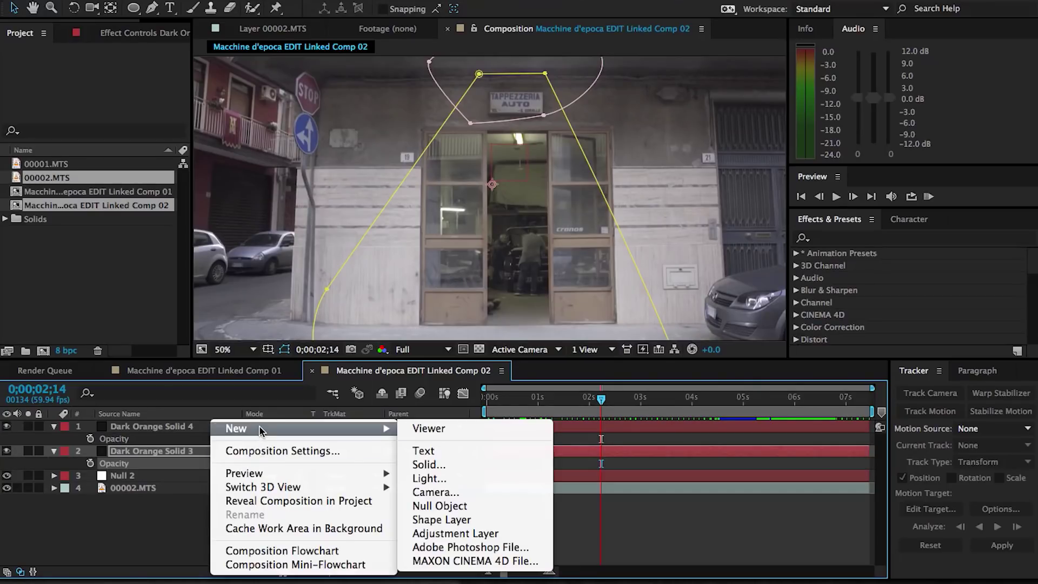
click(450, 531)
drag(135, 457, 134, 487)
Draw a straight-edged pen mask on the adjustment layer around the door opening and side windows, excluding the lower door panels.
click(151, 11)
click(425, 132)
click(486, 324)
click(550, 321)
click(550, 288)
click(609, 287)
click(607, 132)
click(427, 132)
Parent the adjustment layer to Null 2 and feather its doorway mask by 21 pixels.
click(413, 479)
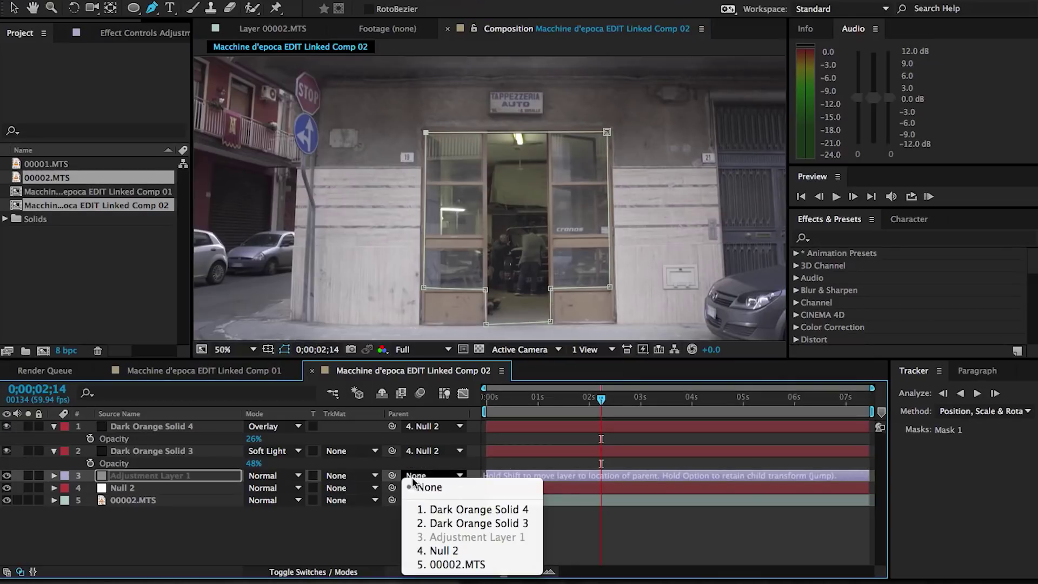
click(433, 549)
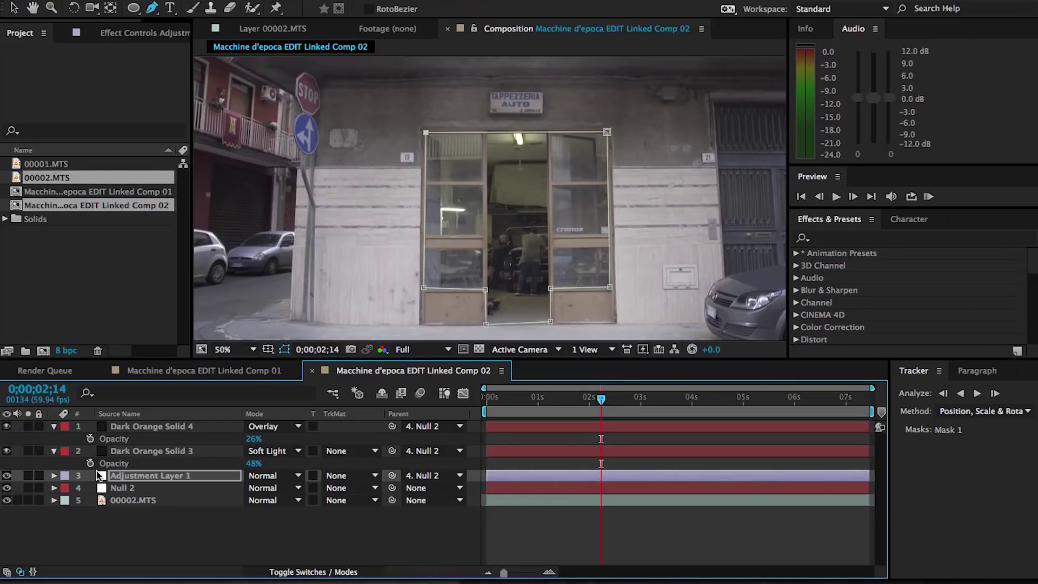
key(f)
drag(265, 500, 277, 500)
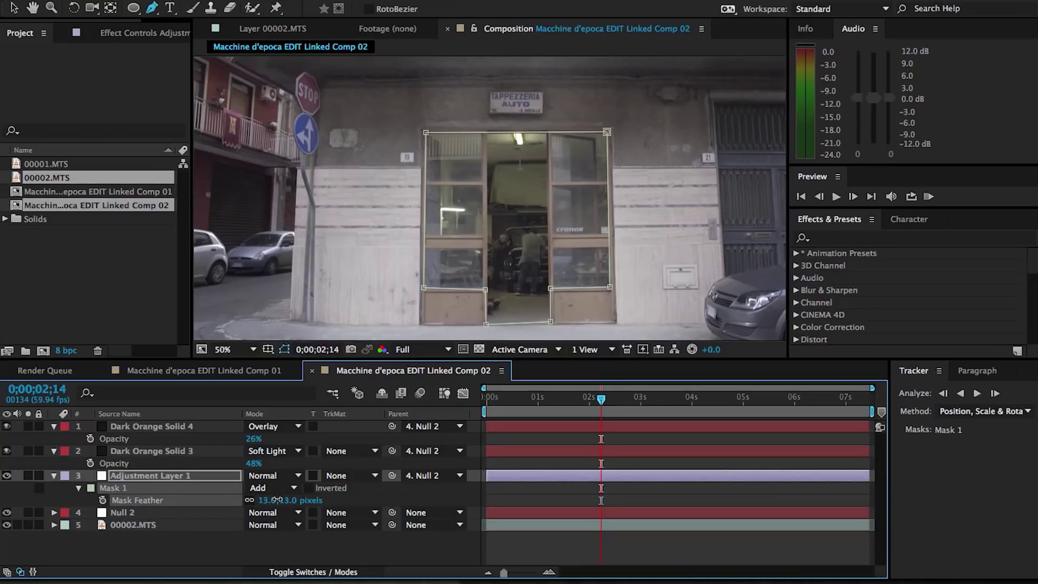
Apply the Exposure effect to the adjustment layer with exposure 1.26 and set its mask feather to 54 pixels.
click(840, 238)
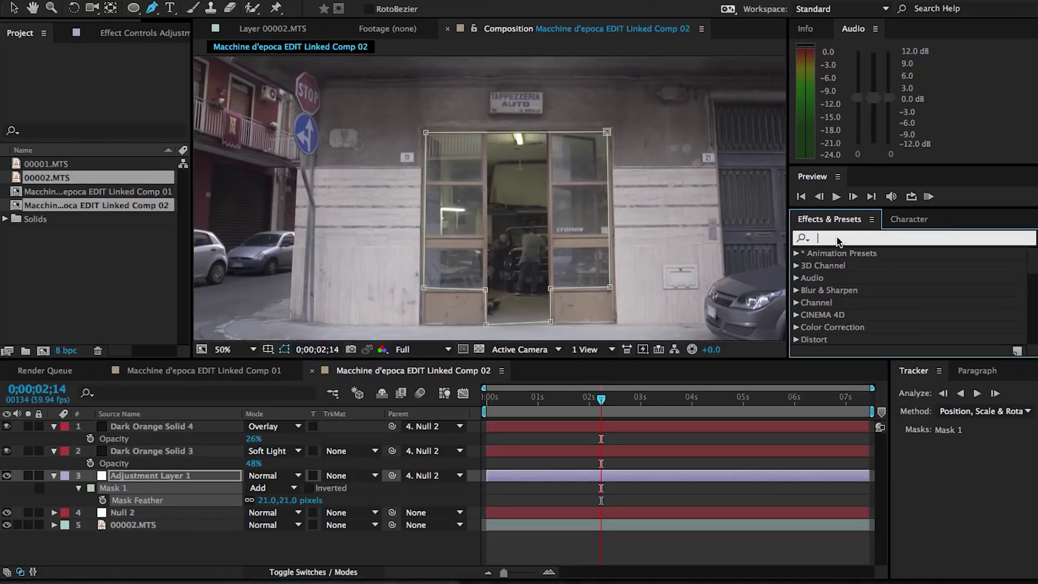
text(expo)
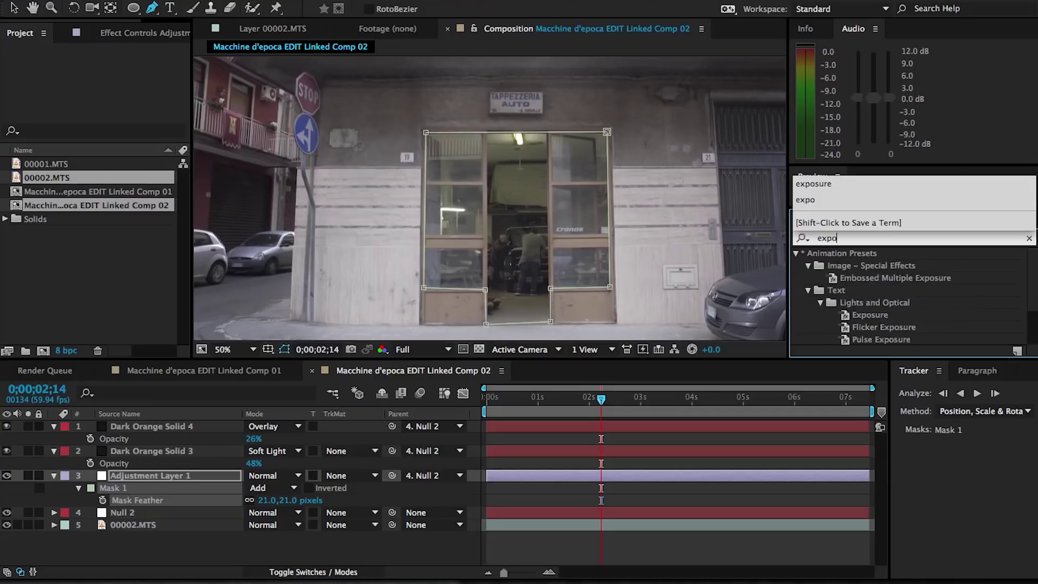
scroll(849, 300, down, 2)
drag(846, 334, 626, 481)
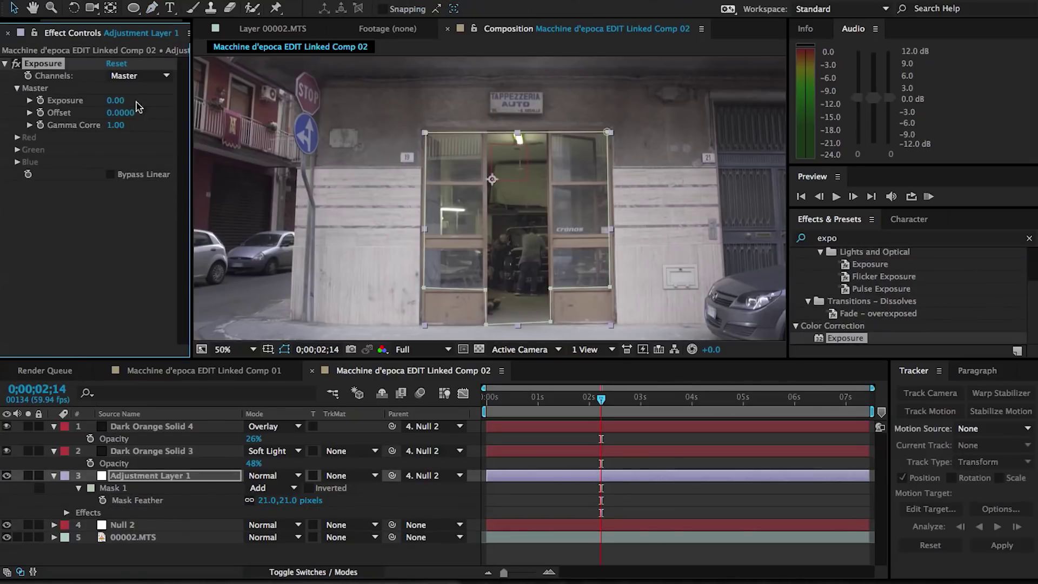
drag(138, 98, 203, 96)
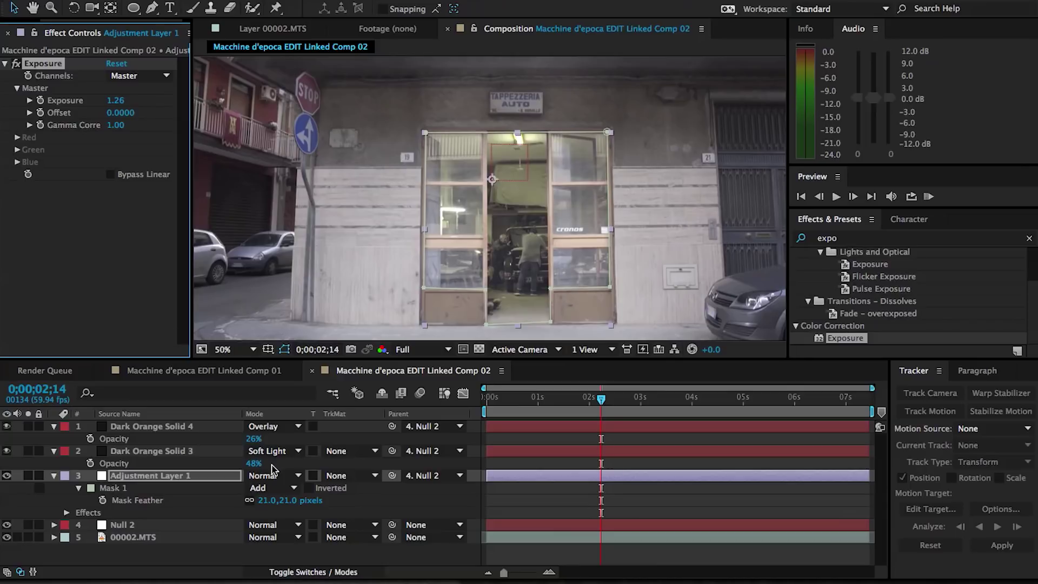
drag(271, 499, 293, 495)
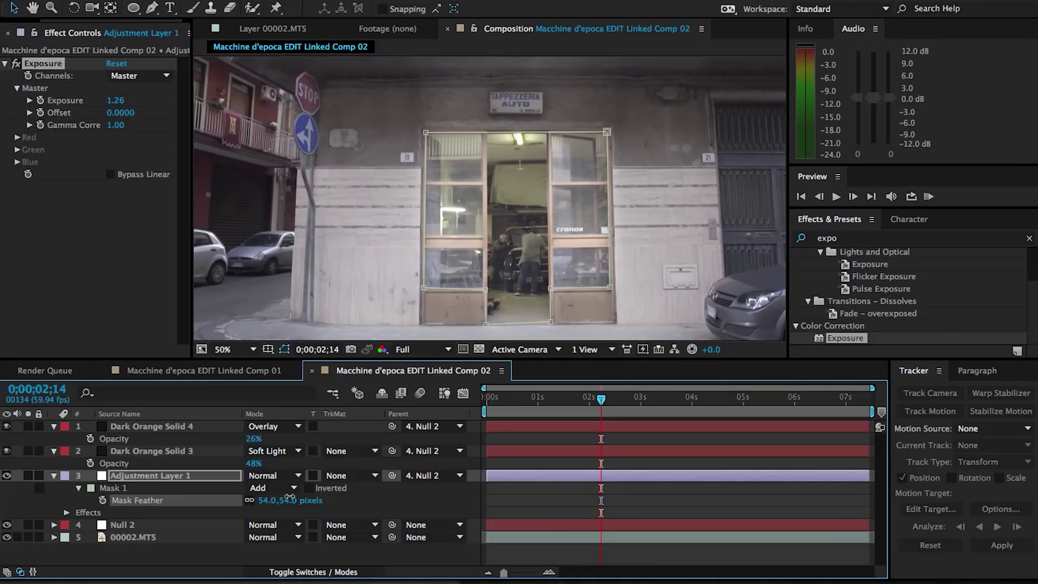
click(421, 513)
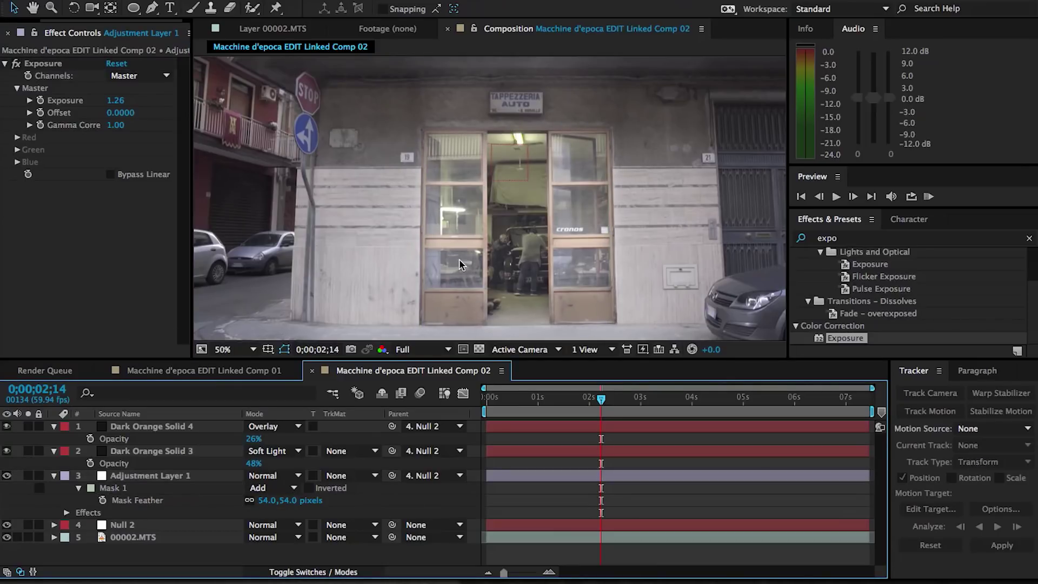
Add a second adjustment layer directly above the Soft Light solid.
click(162, 428)
click(167, 450)
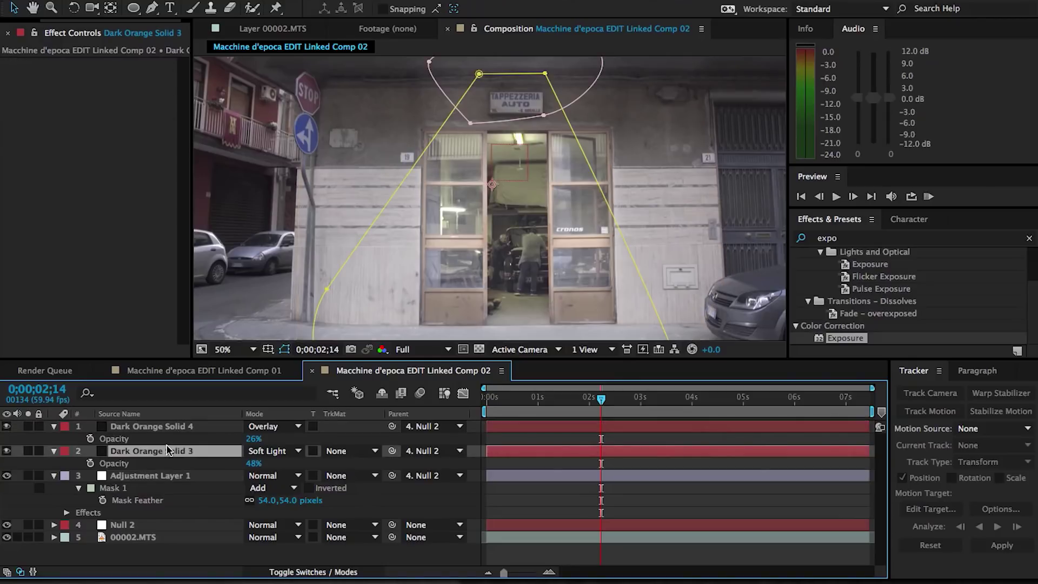
click(14, 30)
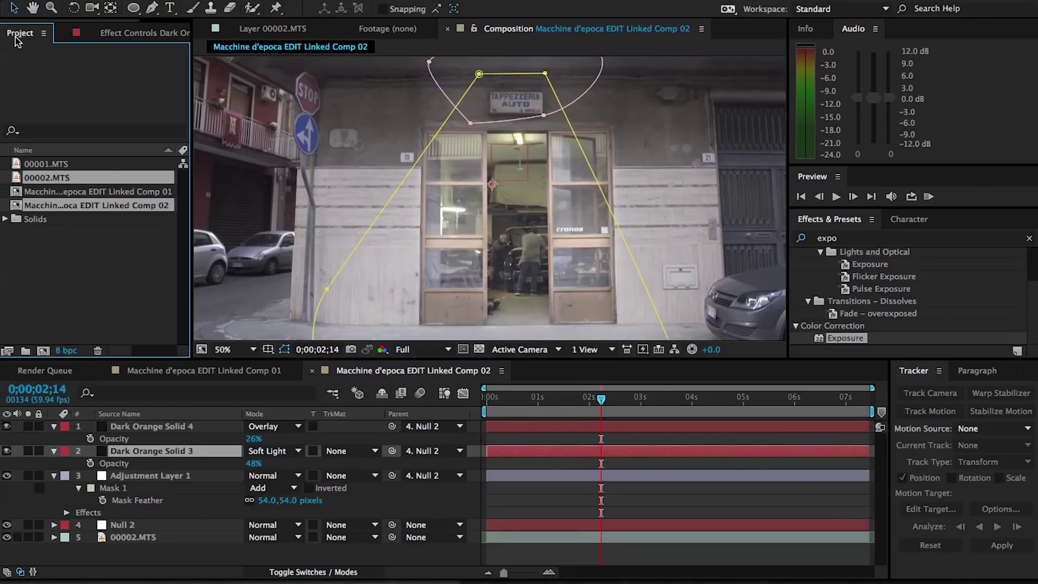
right_click(112, 565)
mouse_move(249, 428)
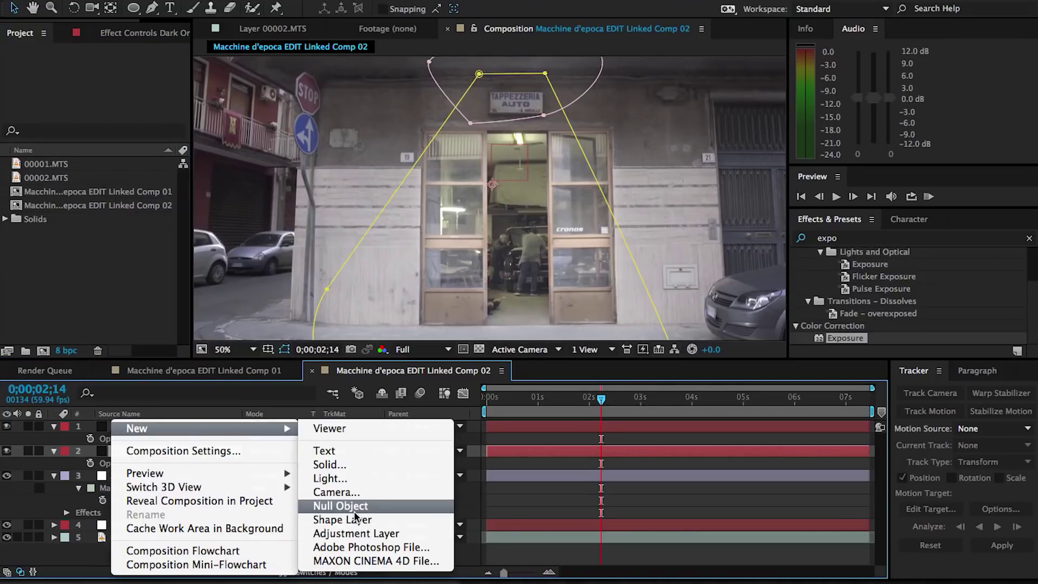
click(356, 533)
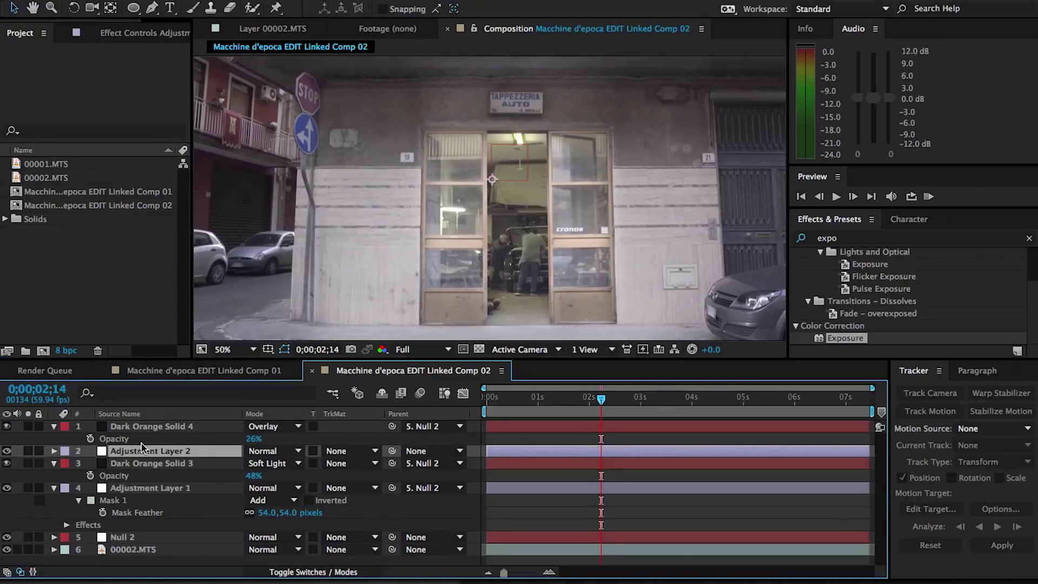
Draw a curved pen mask on the second adjustment layer around the doorway and shop sign, and feather it by 73 pixels.
scroll(466, 205, down, 3)
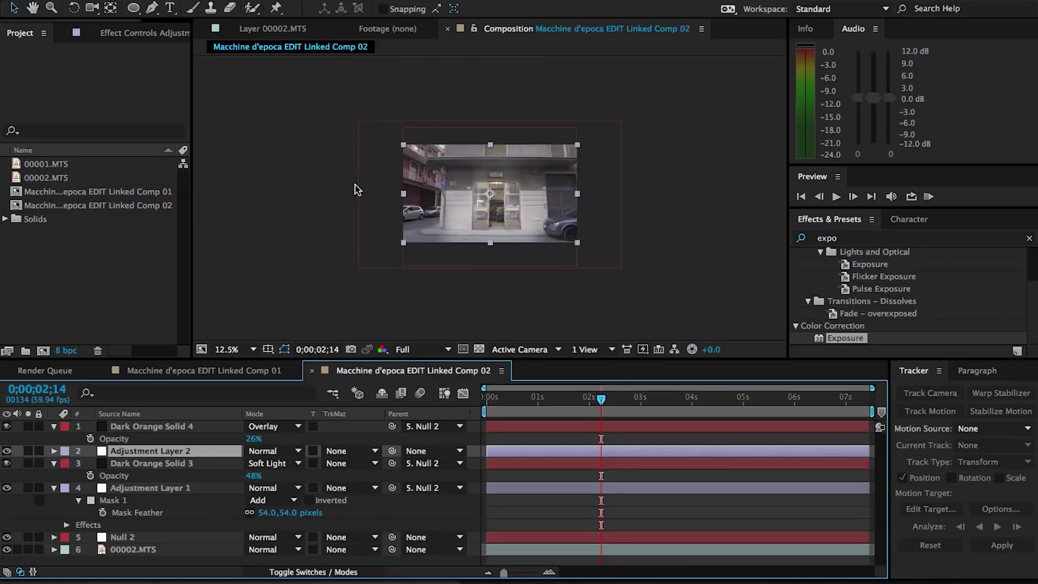
scroll(467, 204, up, 1)
key(g)
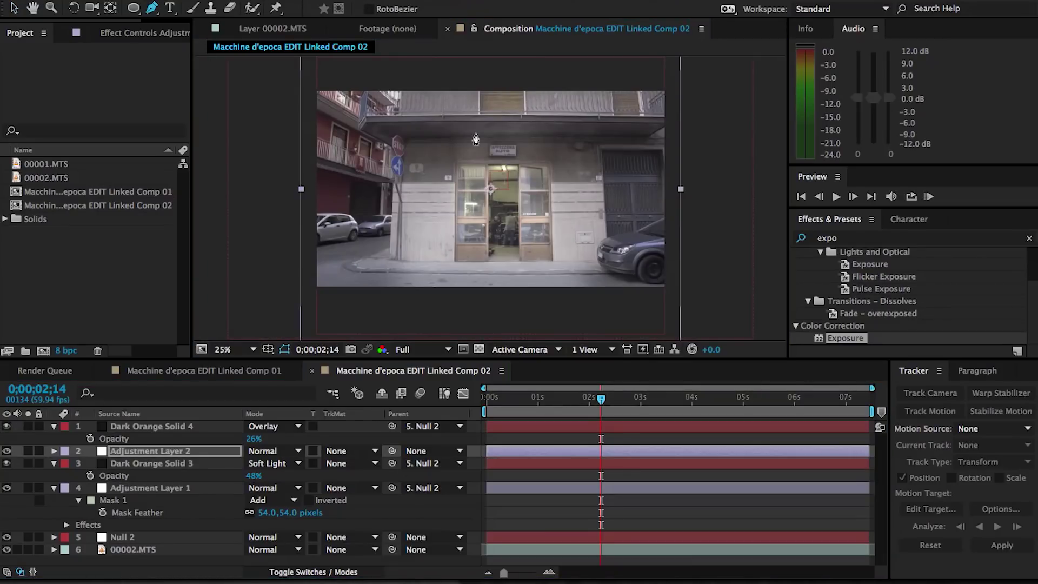
click(470, 138)
click(441, 250)
click(449, 280)
click(463, 284)
click(491, 285)
click(470, 138)
key(v)
drag(470, 139, 459, 149)
key(f)
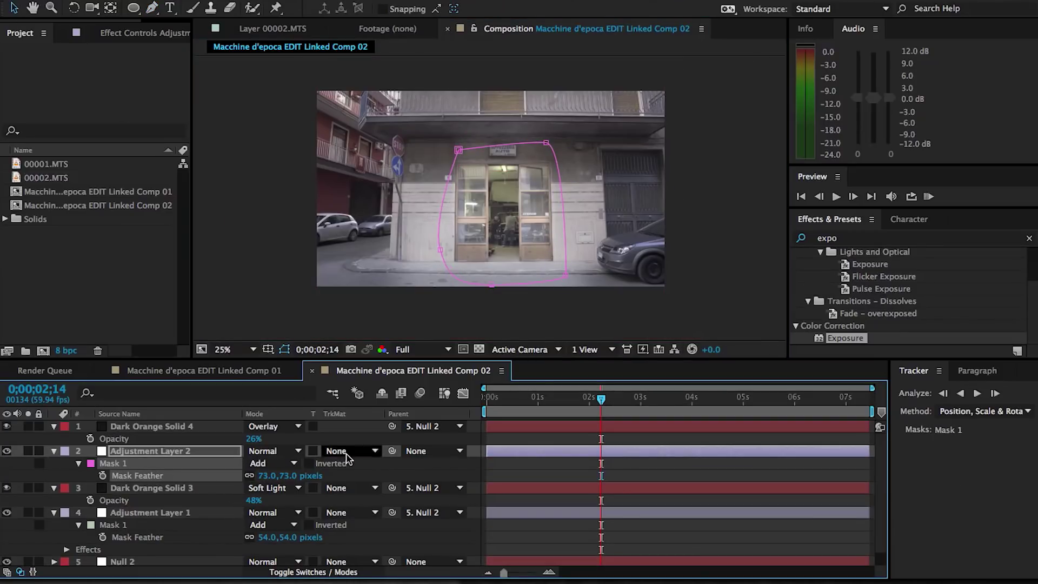
Apply the Tint effect to the second adjustment layer.
click(879, 242)
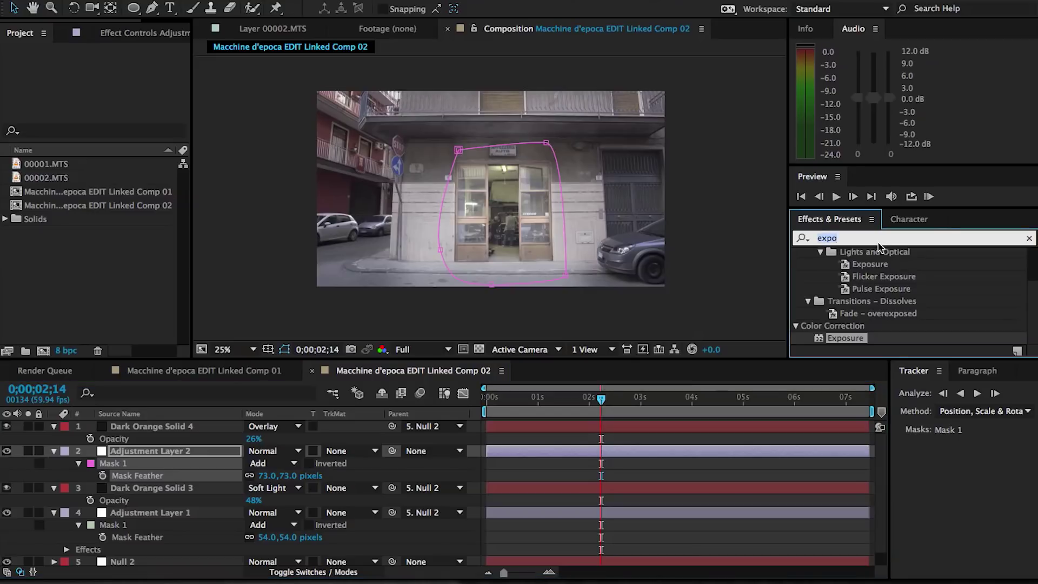
text(tint)
click(834, 304)
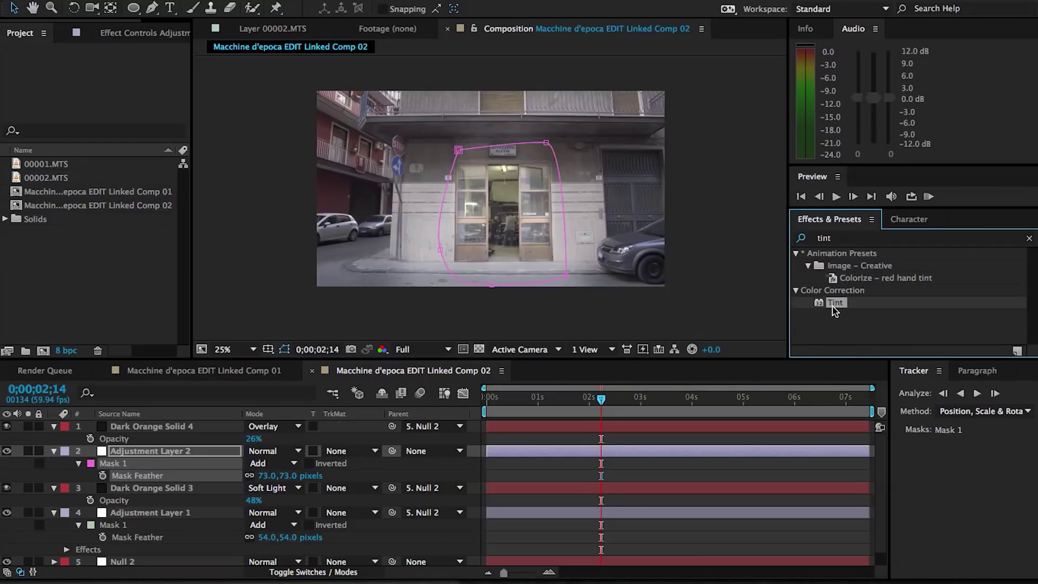
drag(682, 449, 638, 457)
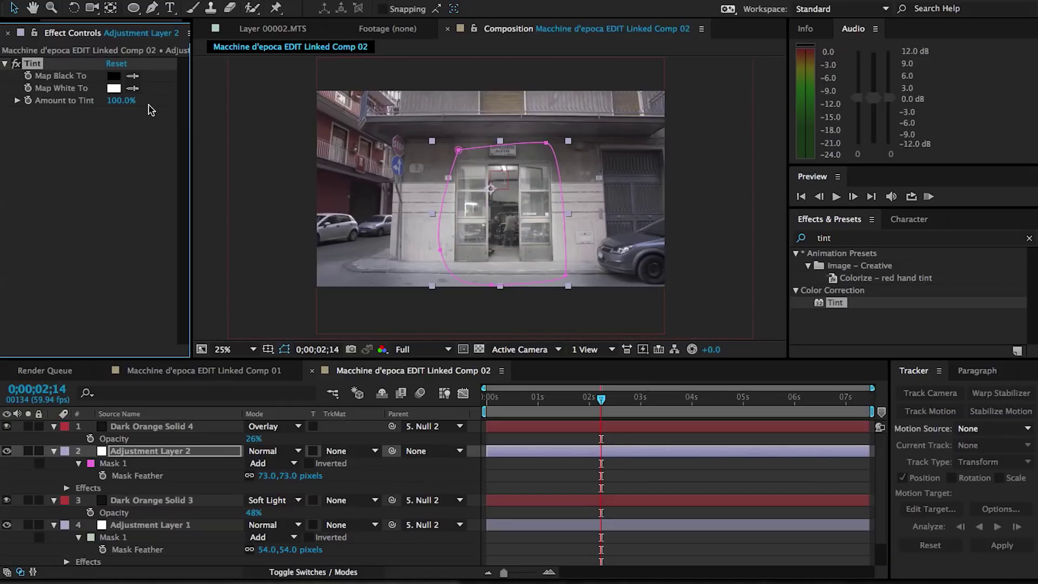
Set the Tint effect's Map White To colour to a pale yellow sampled from the untinted light inside the doorway.
click(19, 63)
click(115, 88)
click(519, 429)
click(505, 167)
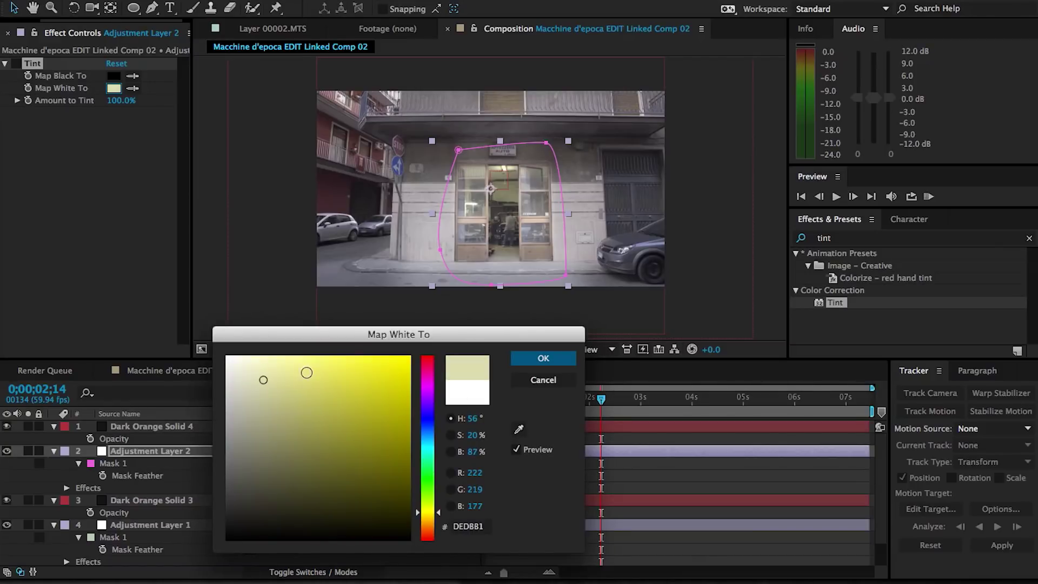
click(541, 359)
click(16, 63)
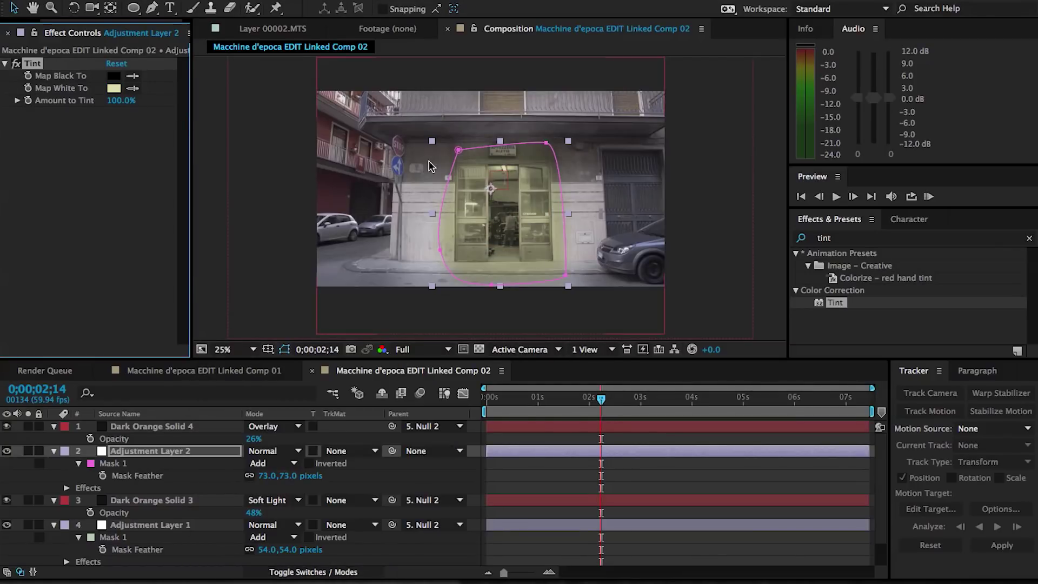
Brighten the Tint effect's Map White To colour to a light, warm yellow.
key(period)
key(period)
click(114, 88)
click(271, 356)
click(543, 359)
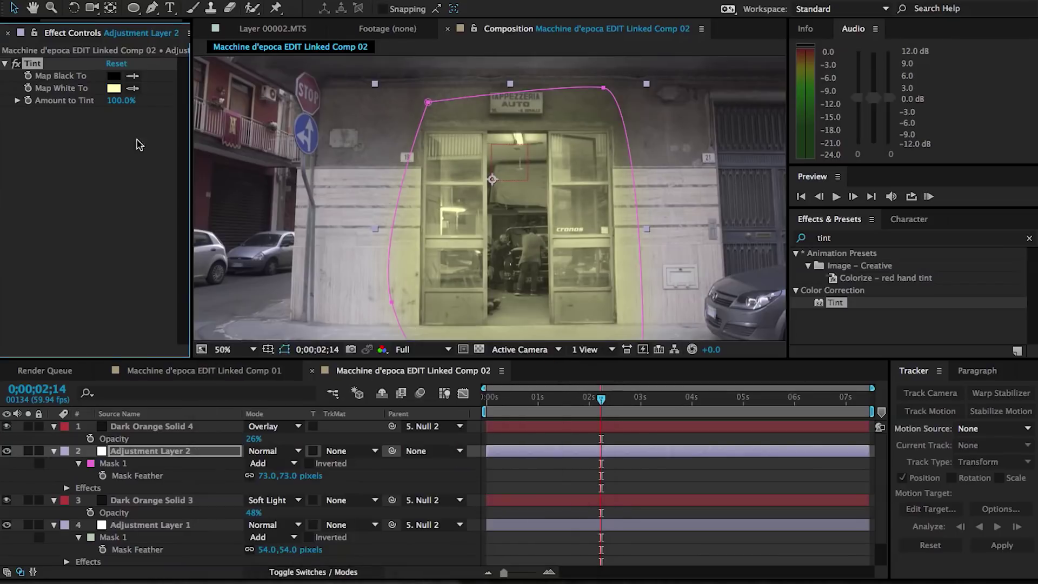
Set the Tint effect's Map Black To colour to dark orange-brown 371500.
click(114, 75)
click(427, 530)
drag(388, 502, 411, 500)
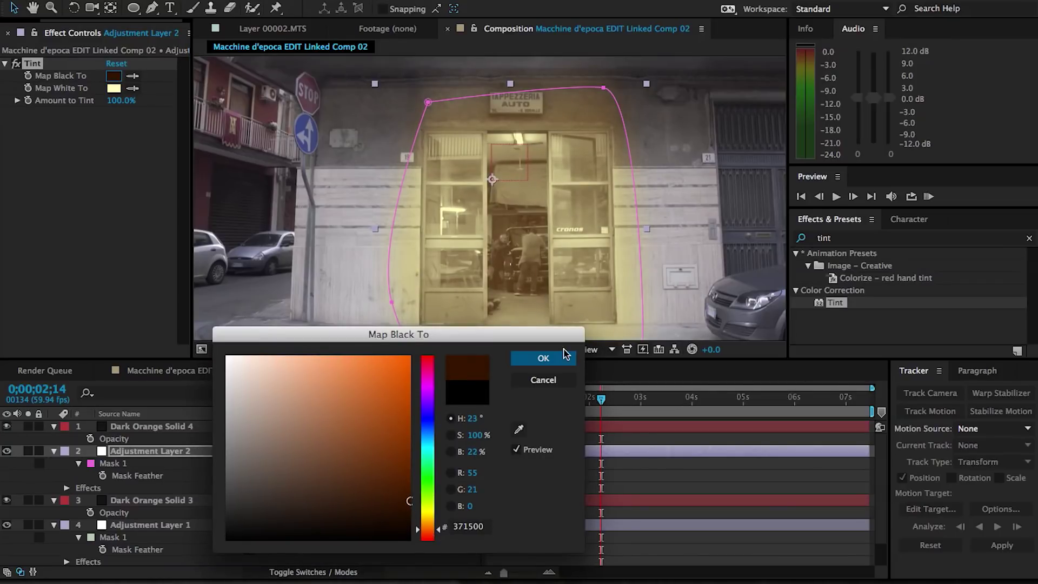
click(544, 358)
Try the Add blending mode on the tinted adjustment layer and settle on Screen.
click(265, 451)
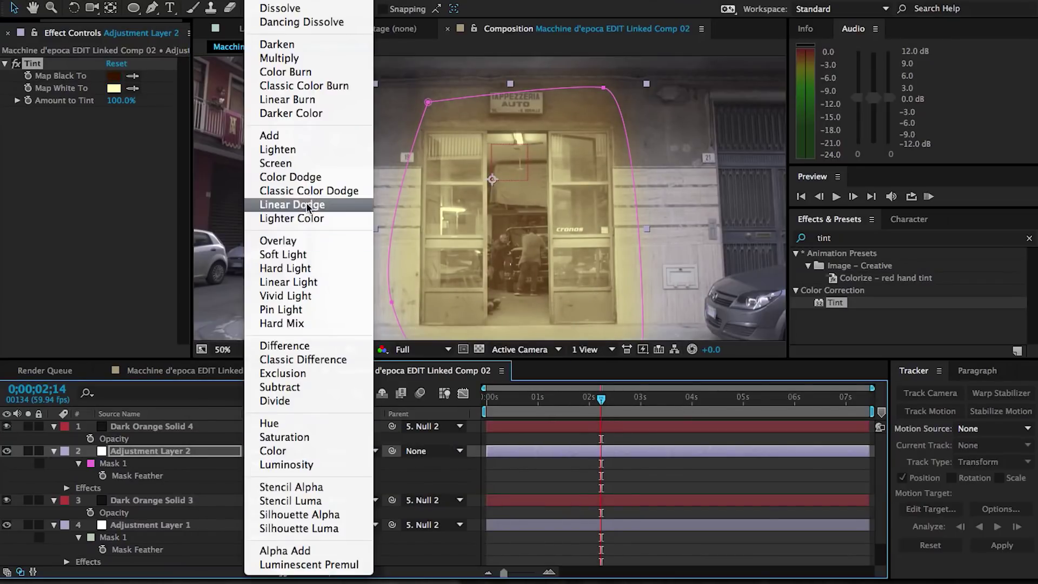
click(297, 136)
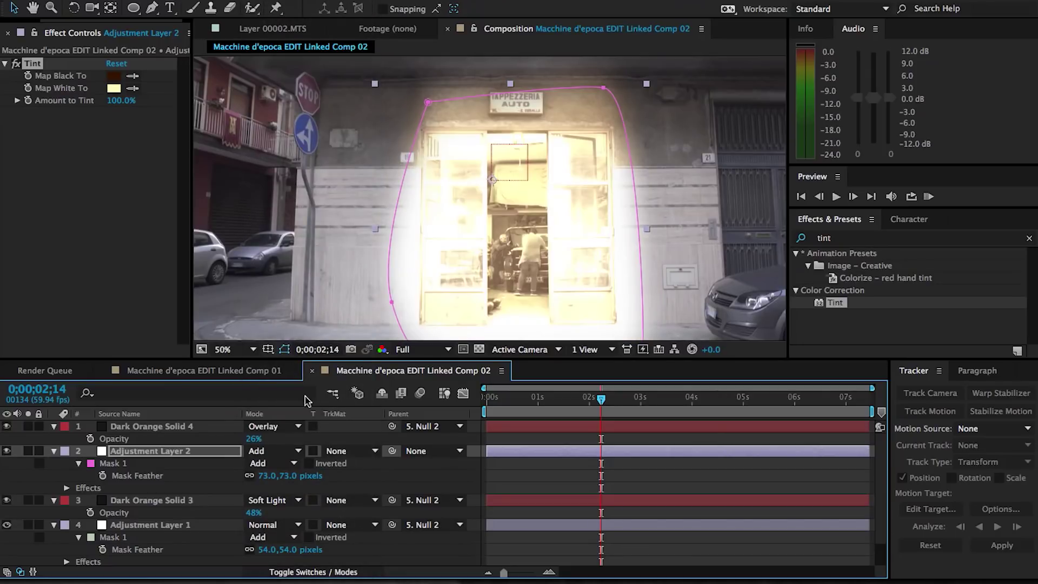
click(272, 452)
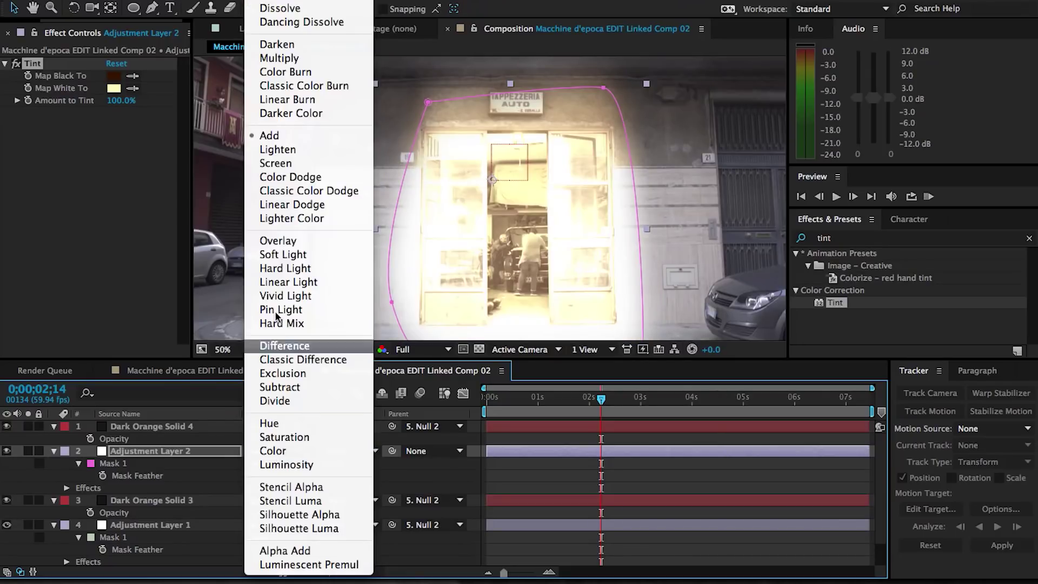
click(286, 163)
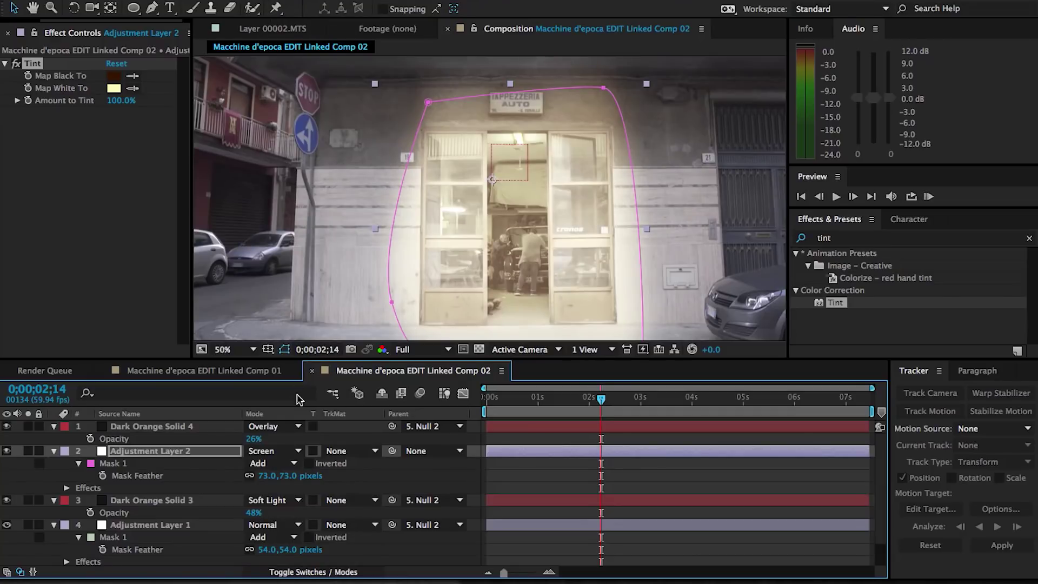
Increase the tinted adjustment layer's mask feather to 135 pixels and set its opacity to 77%.
drag(267, 477, 317, 476)
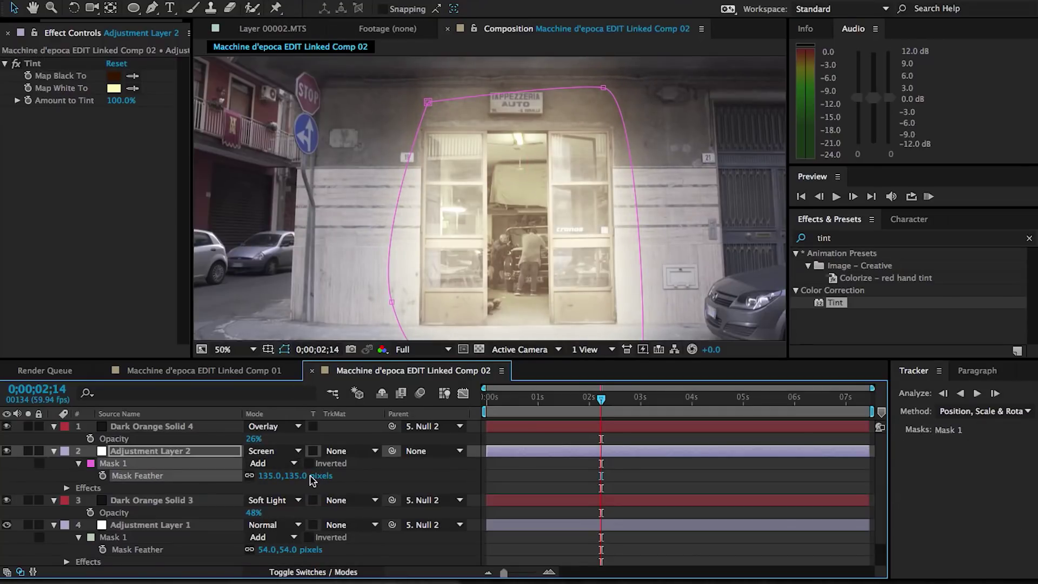
key(t)
mouse_move(256, 467)
mouse_down()
mouse_move(225, 461)
mouse_move(238, 463)
mouse_up()
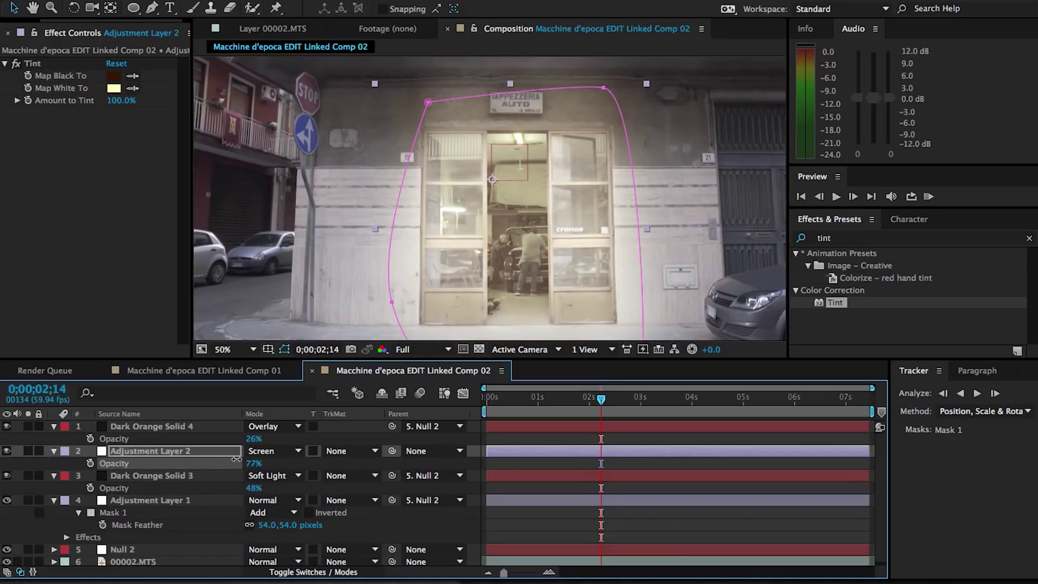
Draw a second pen mask on the tinted adjustment layer along the outline of the glass doors and the open entrance.
key(g)
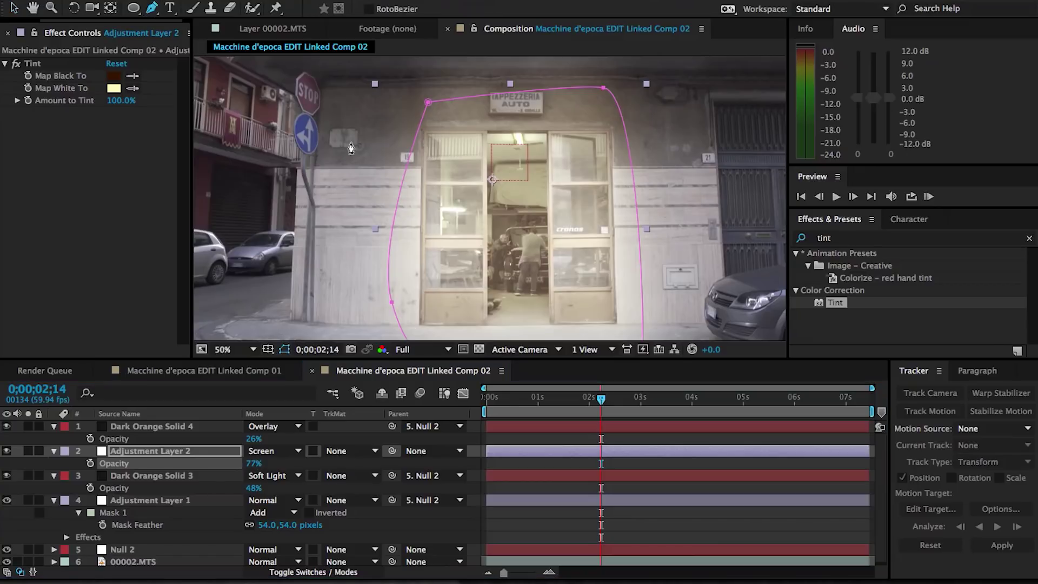
click(425, 289)
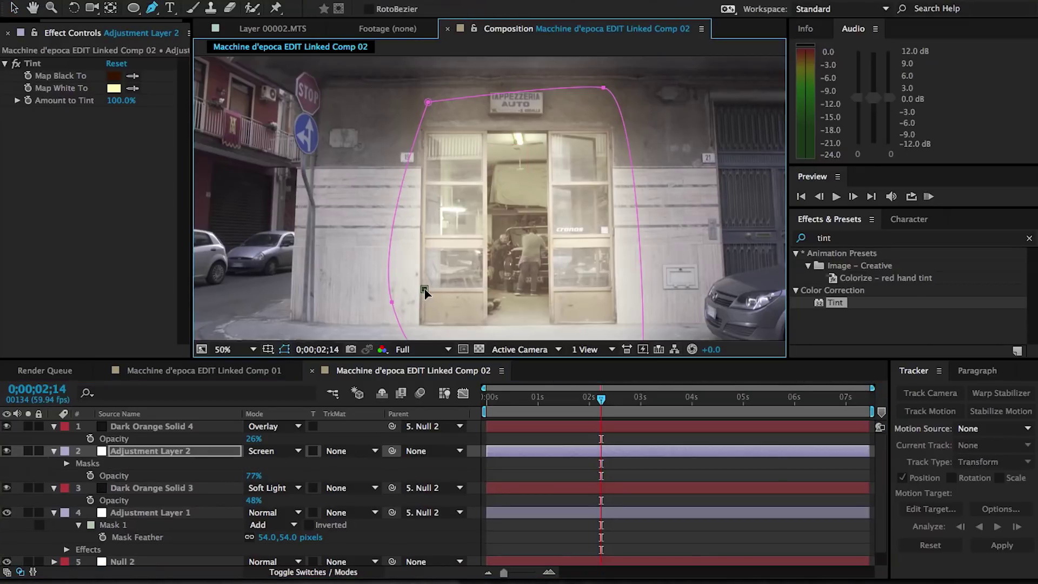
click(426, 133)
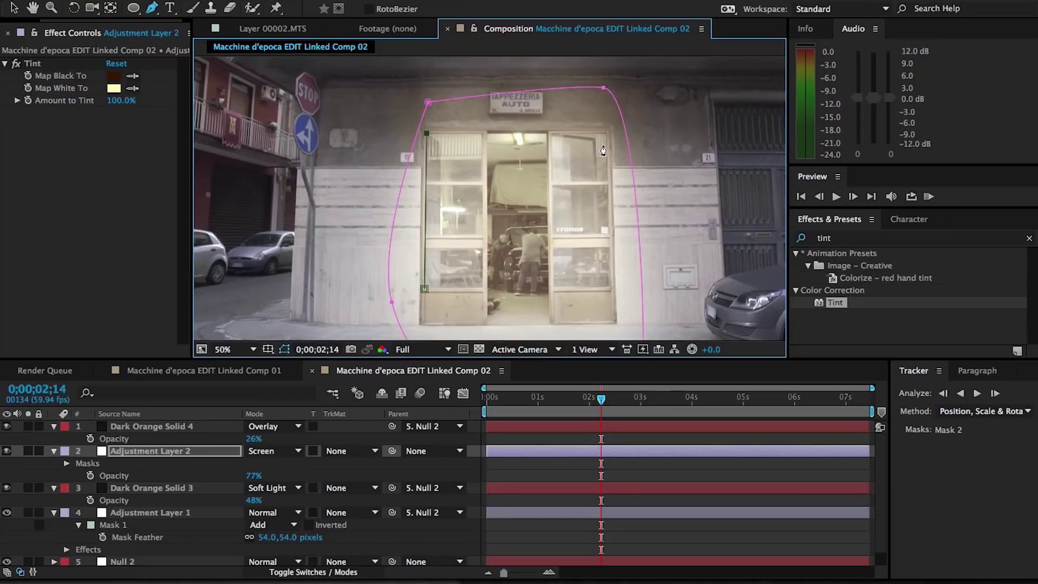
click(610, 289)
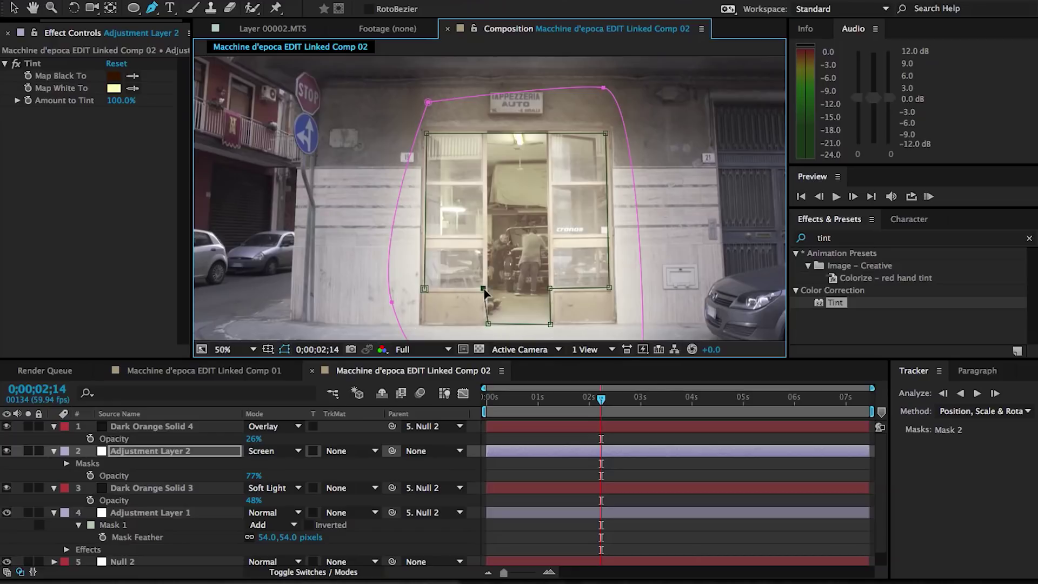
click(425, 291)
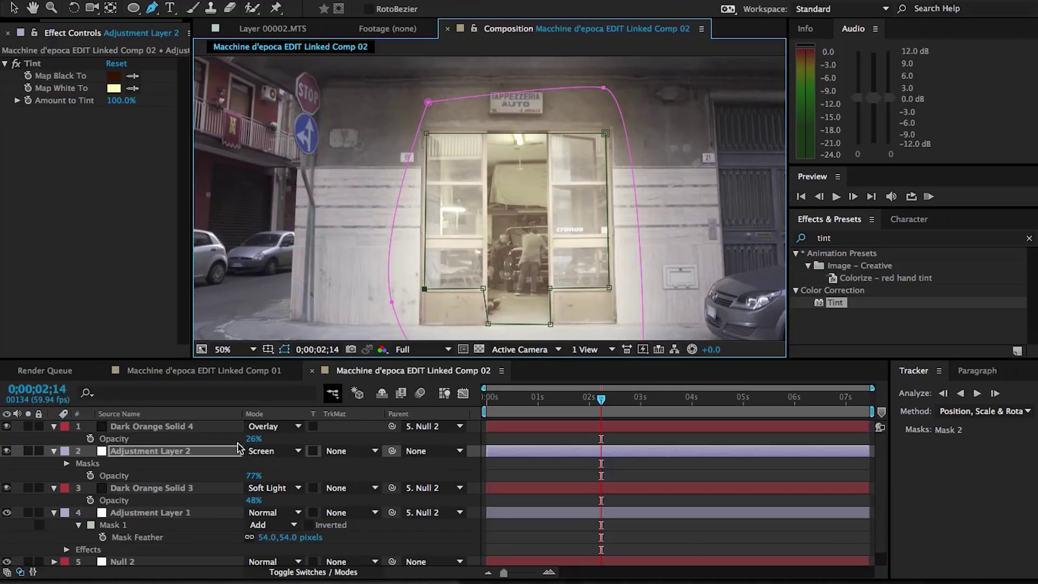
Set the door-shaped mask to Subtract and feather it by 55 pixels.
key(m)
click(275, 489)
click(281, 510)
key(f)
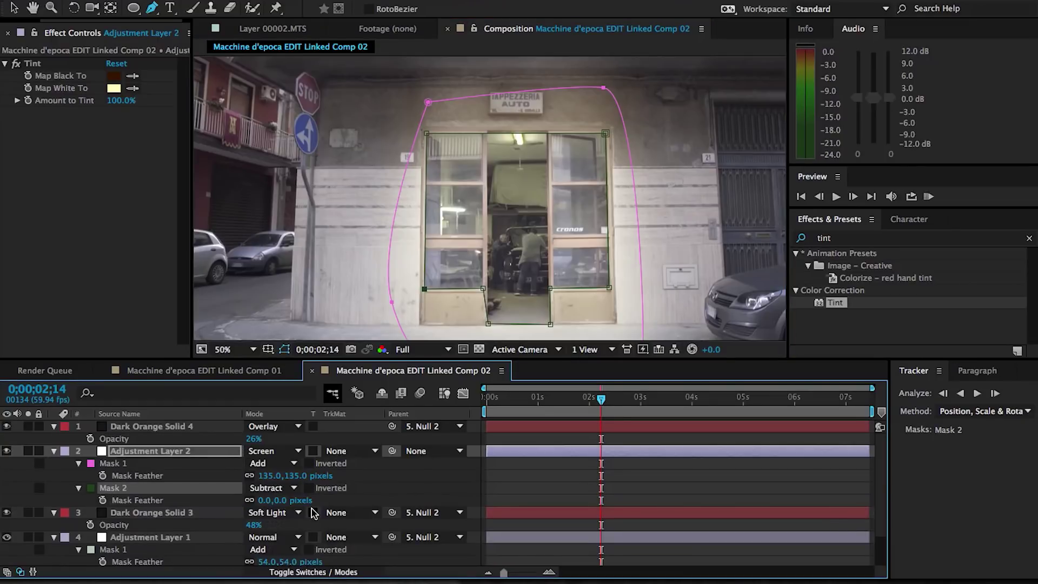
drag(263, 510, 294, 509)
Parent the tinted adjustment layer to Null 2 so that it follows the tracked camera movement.
key(comma)
click(430, 452)
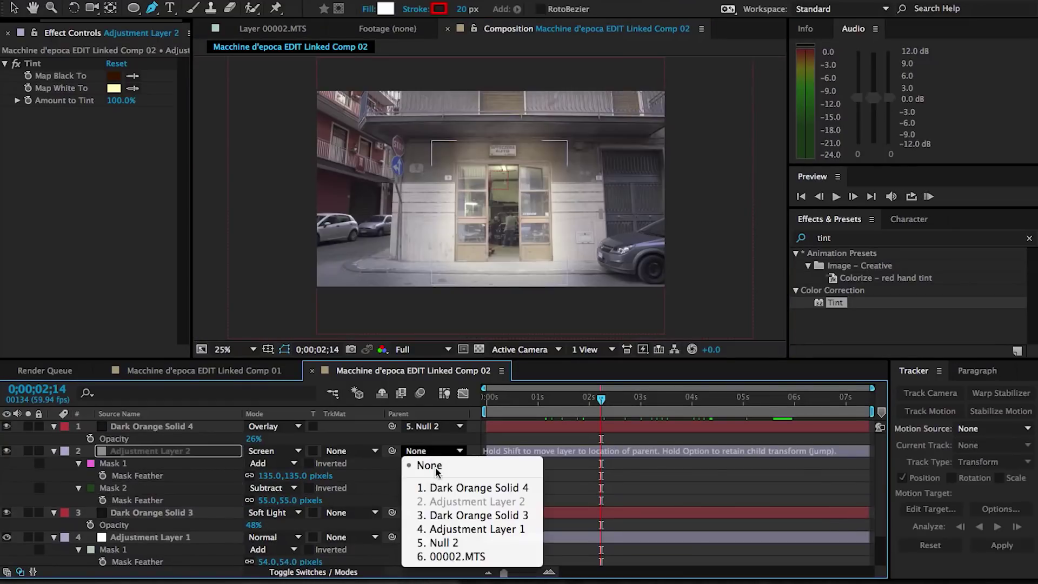
click(451, 543)
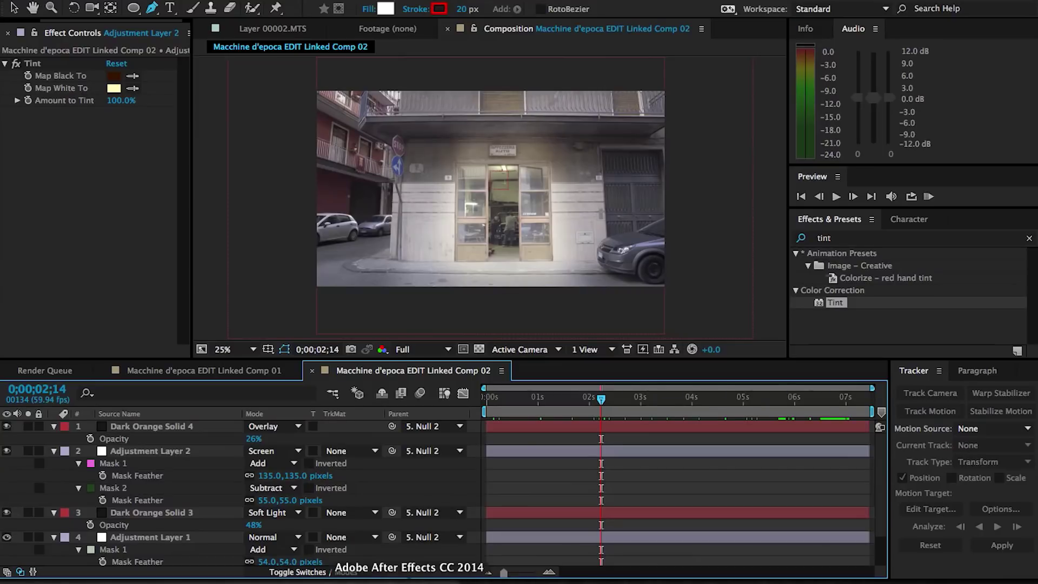
Apply the Curves effect to the 00002.MTS footage layer.
click(112, 489)
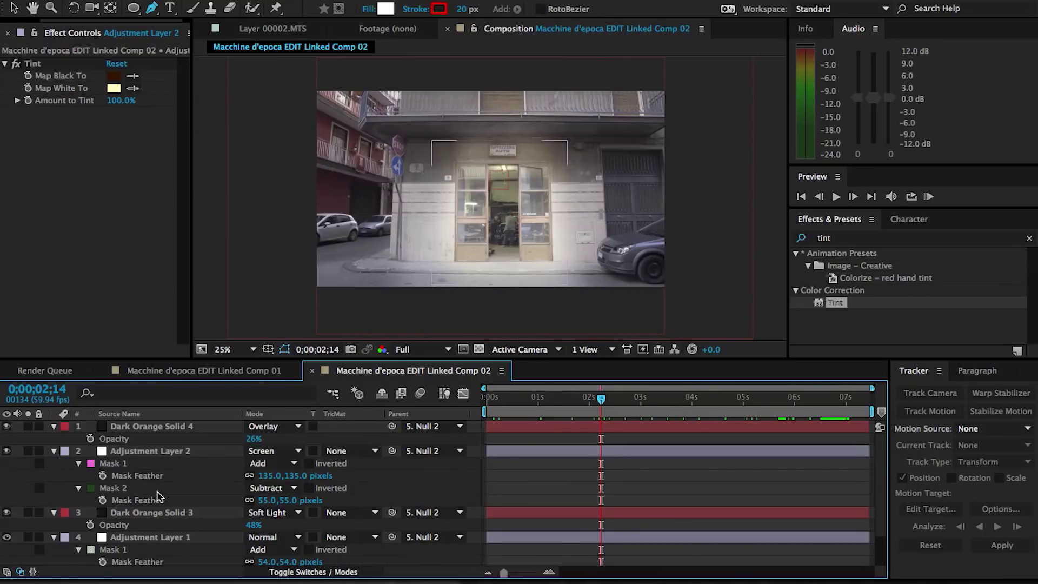
scroll(158, 496, down, 3)
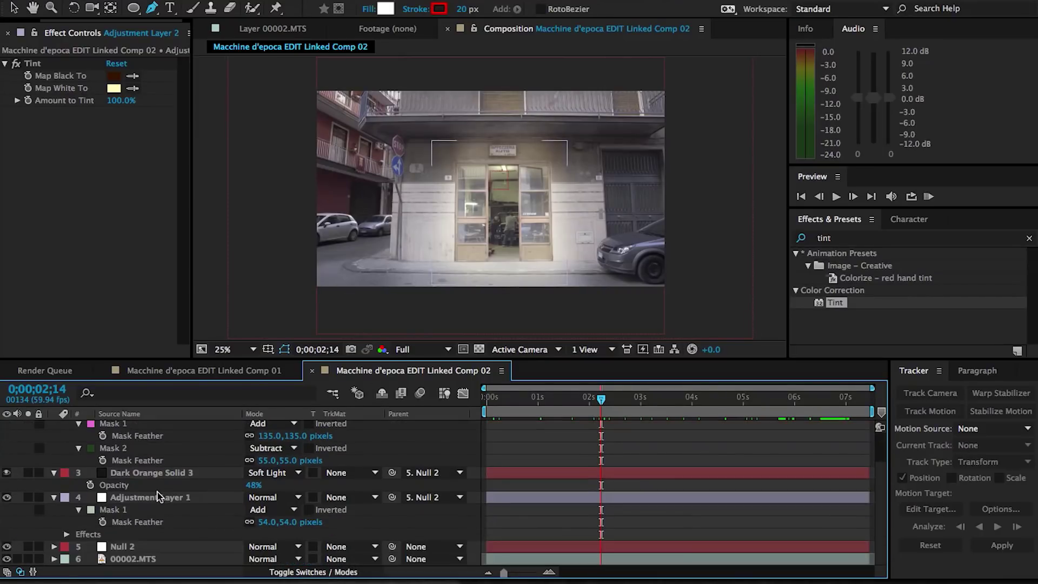
click(135, 558)
click(839, 241)
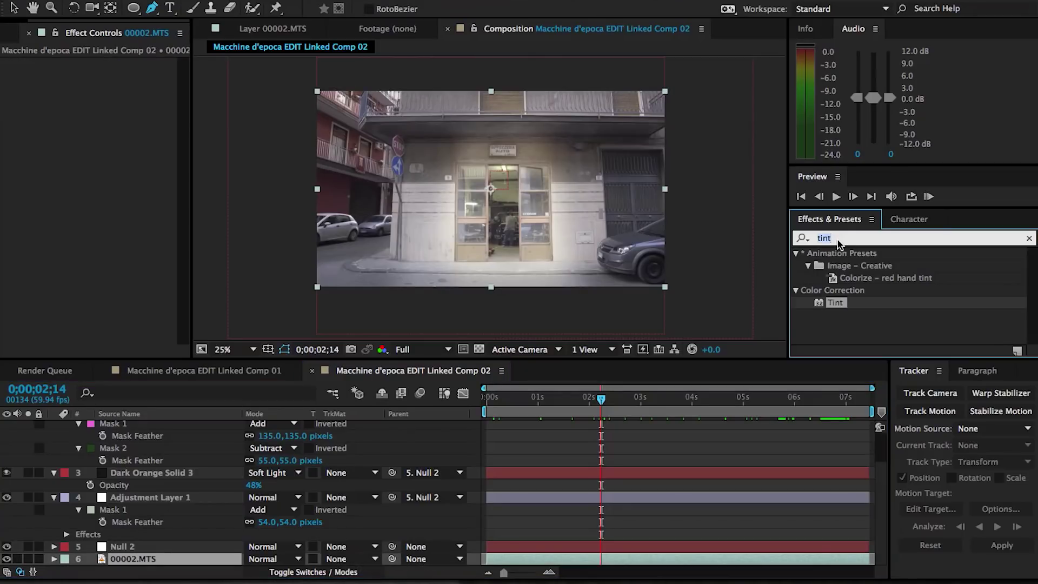
text(curves)
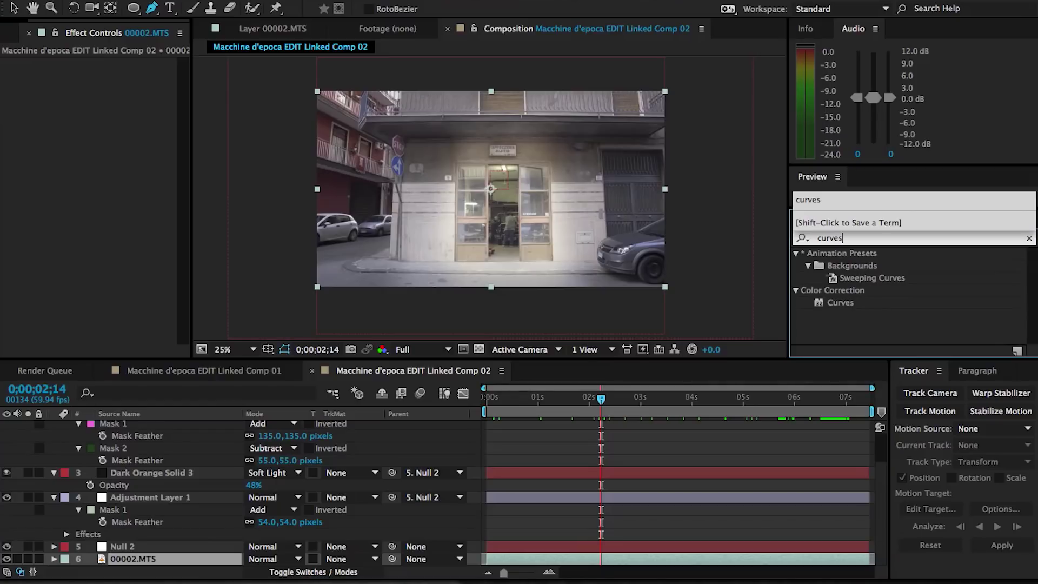
drag(829, 303, 645, 562)
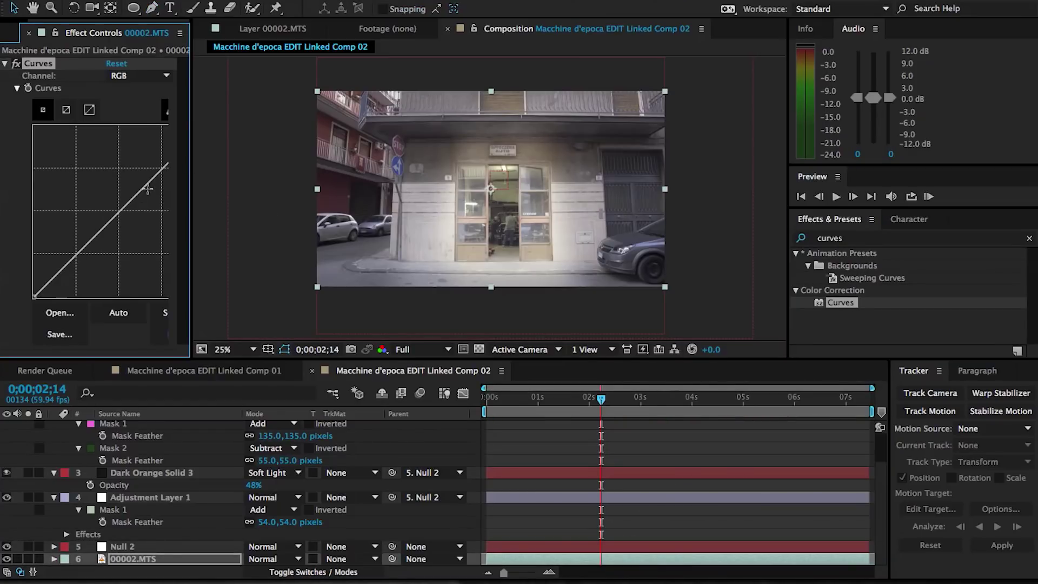
Darken the footage by pulling the RGB curve down with one point in the highlights and one in the shadows.
drag(153, 177, 227, 192)
drag(64, 277, 66, 274)
drag(158, 196, 165, 197)
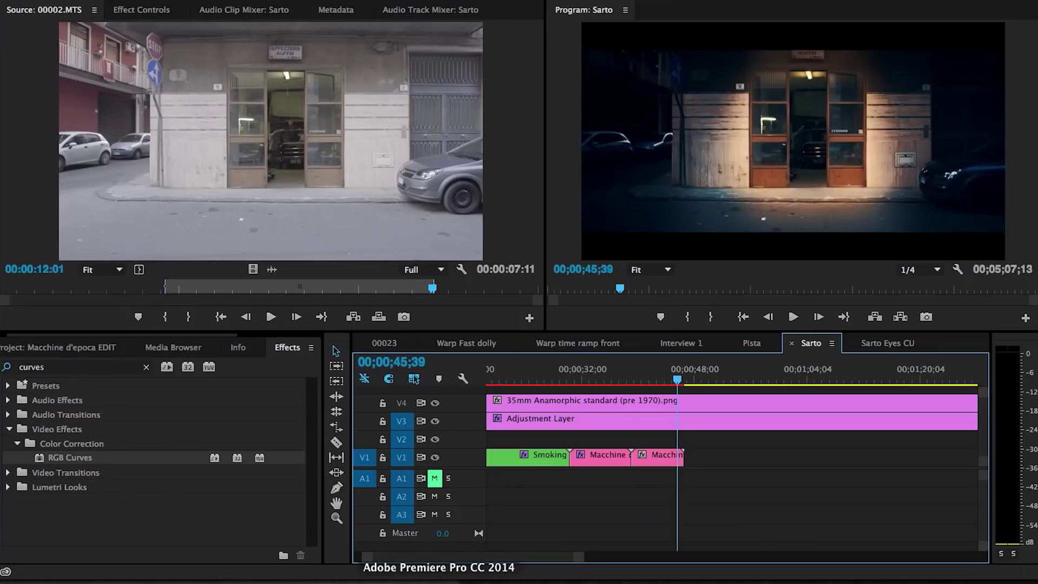
Check the linked shopfront clip near 00;00;42;53 in Premiere Pro, and lower both RGB curve points further in After Effects.
mouse_move(677, 378)
mouse_down()
mouse_move(630, 378)
mouse_move(660, 379)
mouse_up()
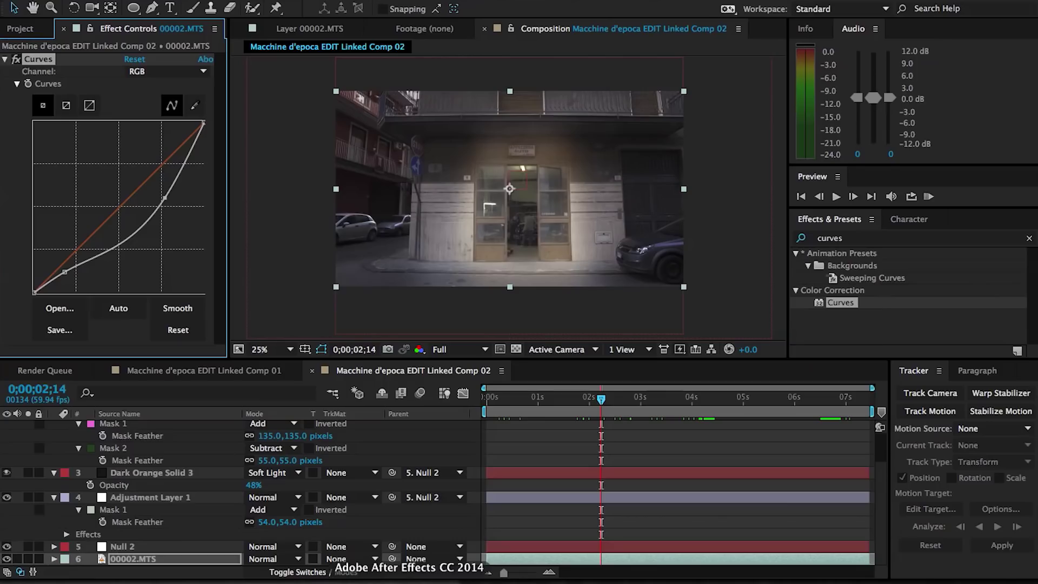
drag(164, 198, 163, 208)
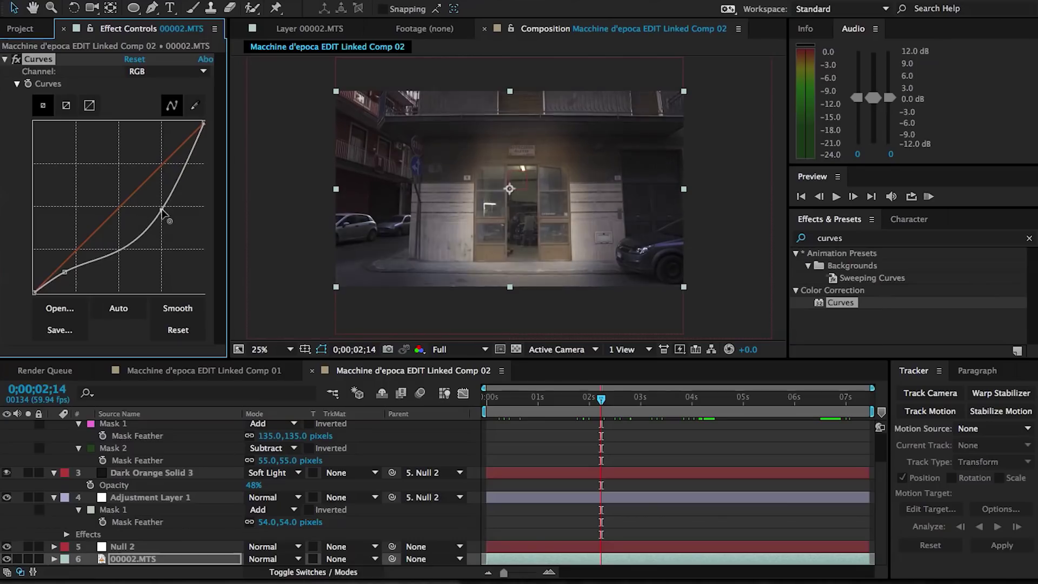
drag(59, 276, 64, 282)
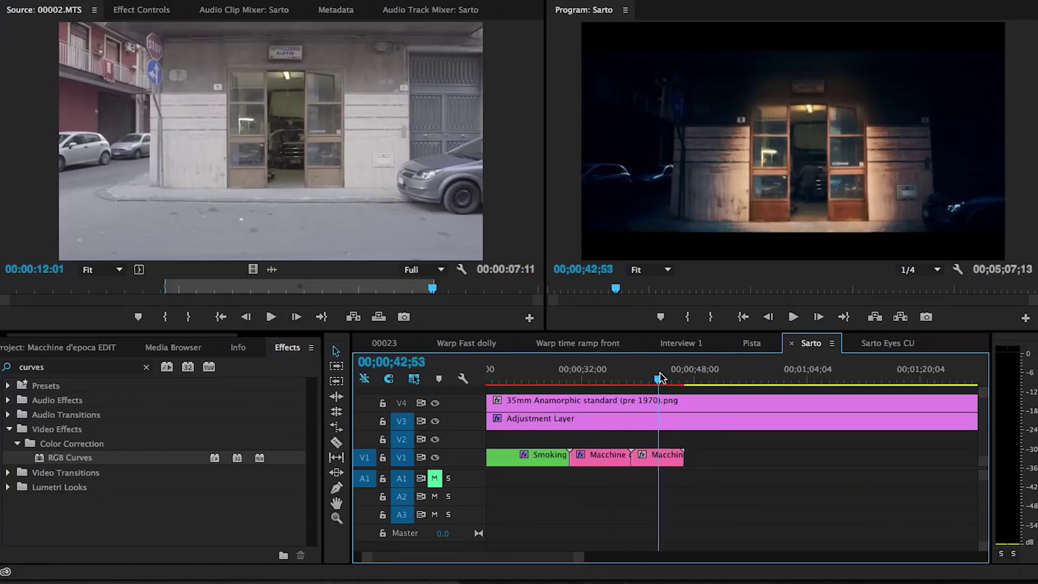
Open the shot's look in the Looks editor and examine the Pop tool's effect close up on the shopfront.
click(126, 21)
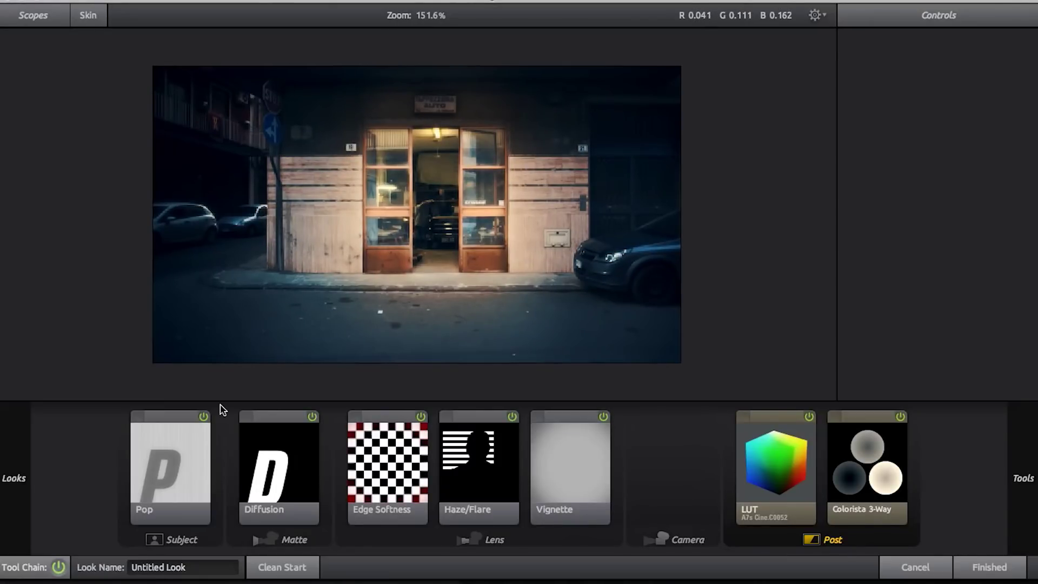
click(163, 483)
scroll(390, 262, up, 5)
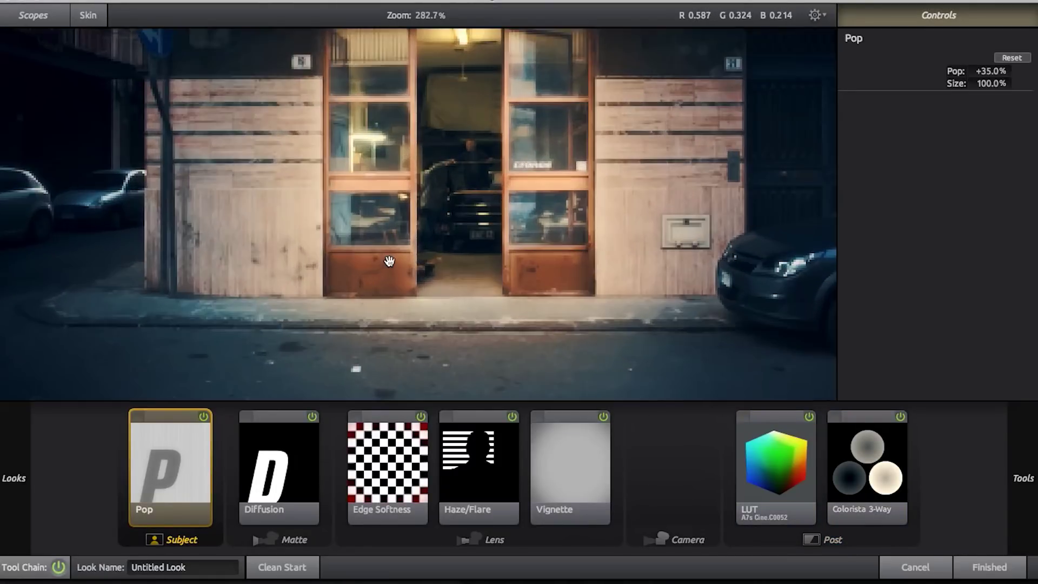
scroll(479, 230, down, 1)
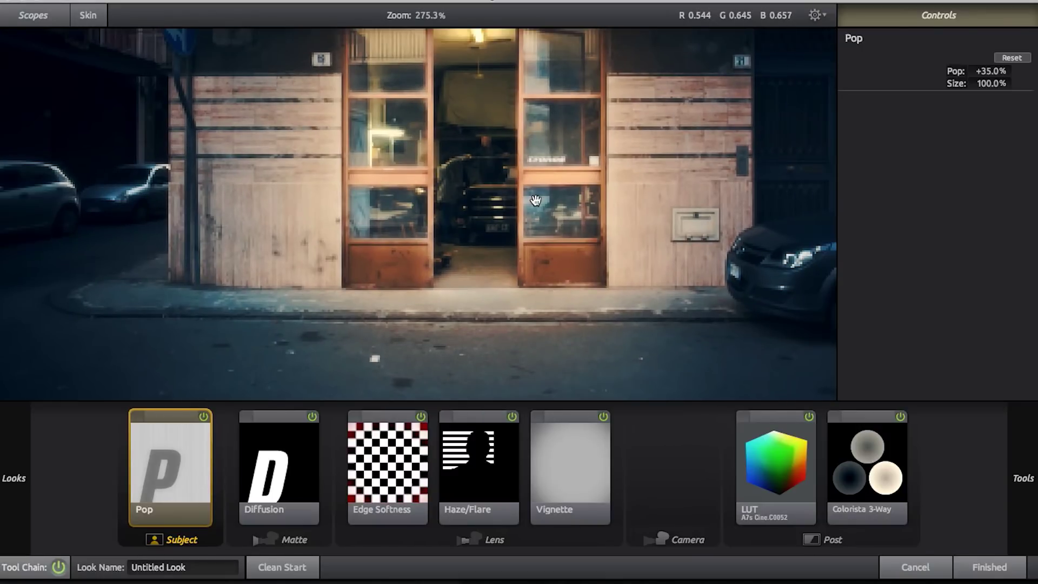
Compare the shot with the Diffusion tool off and on, and set its size to 0.55%.
click(270, 484)
click(313, 417)
click(312, 417)
drag(998, 71, 981, 71)
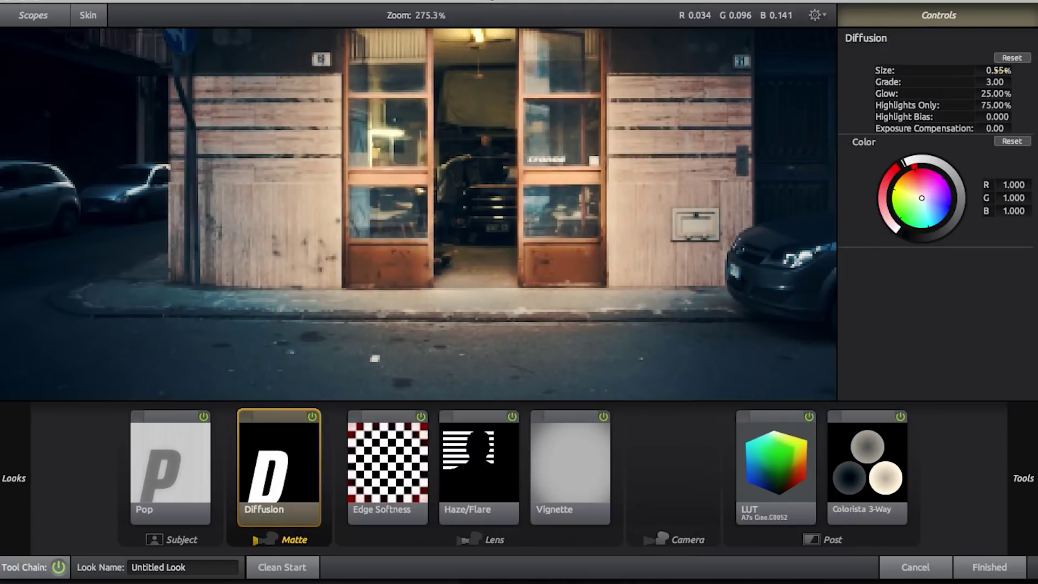
Inspect the Edge Softness and Vignette lens tools in the look's tool chain.
click(388, 462)
click(604, 419)
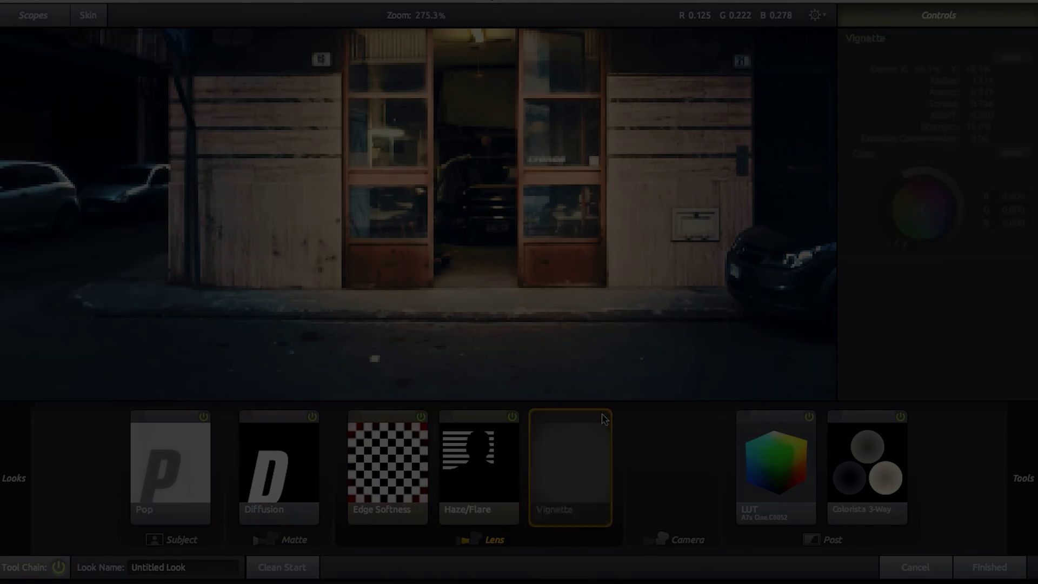